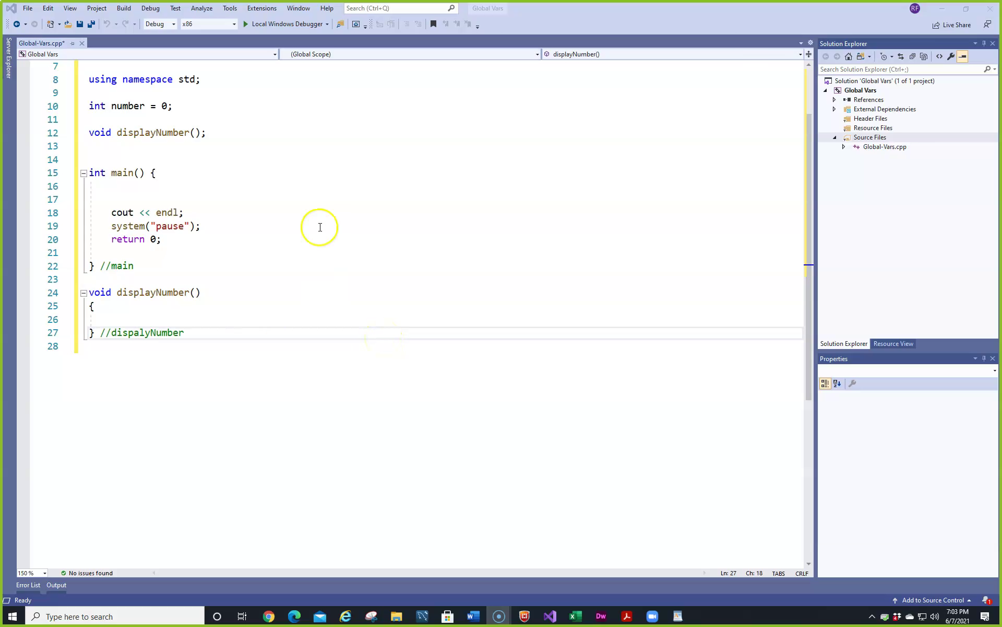
scroll(307, 230, up, 2)
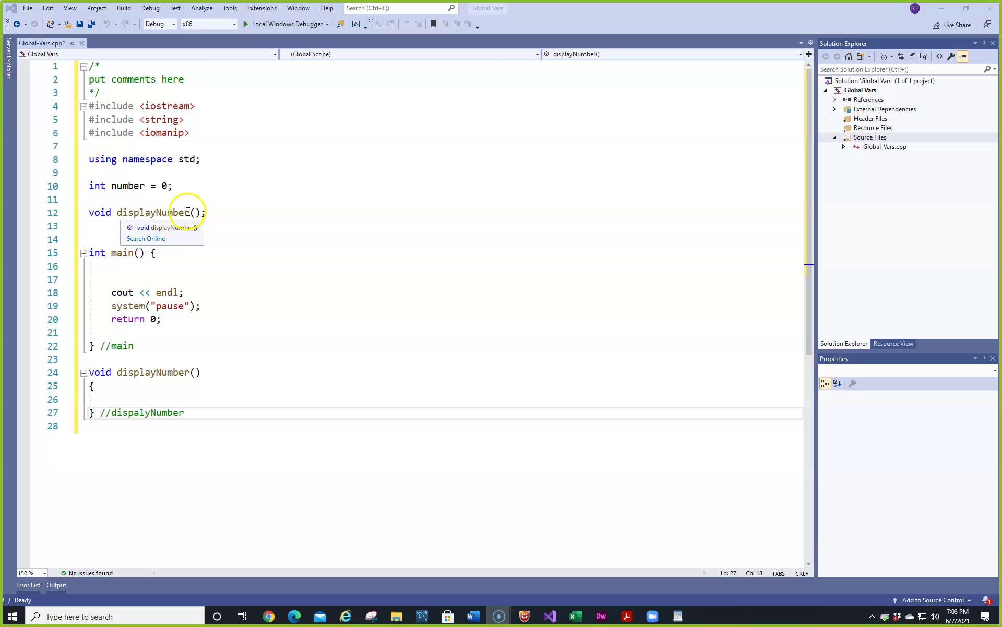
Add cout << "your number is " << number; to the displayNumber body
click(110, 387)
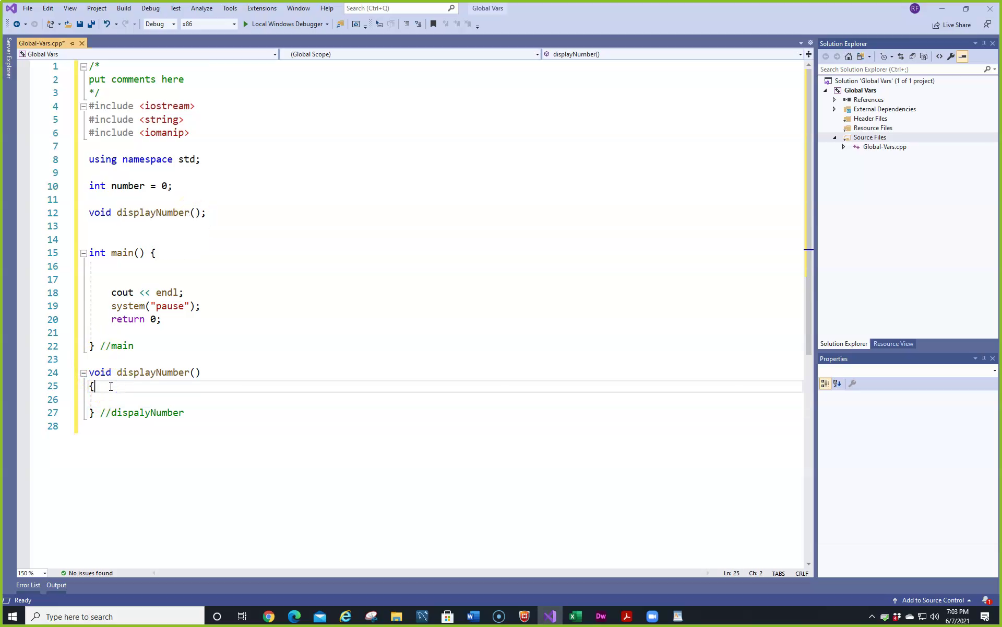
key(Return)
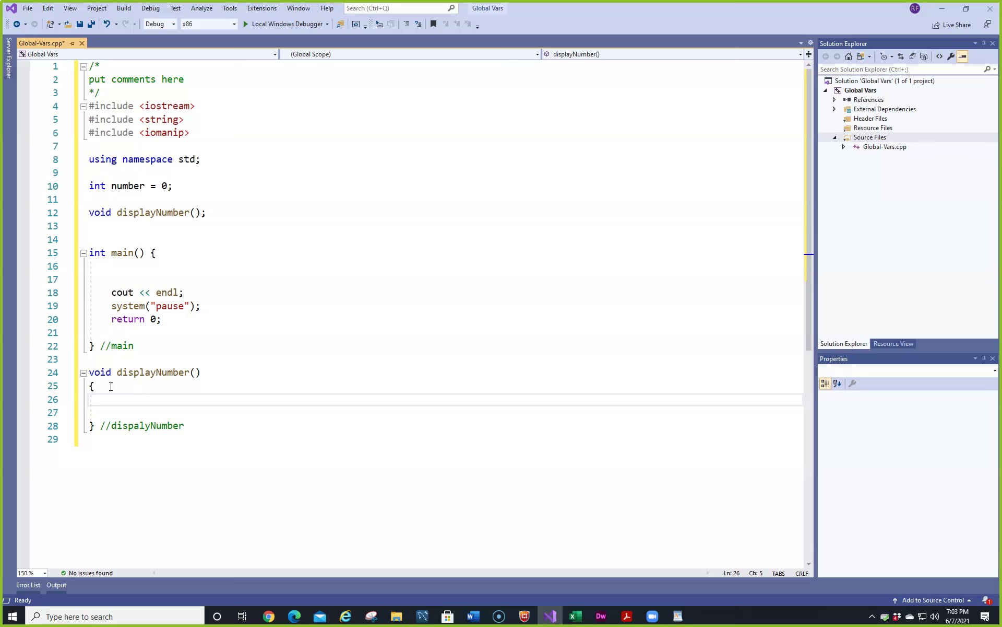
text(cout <<)
text( ")
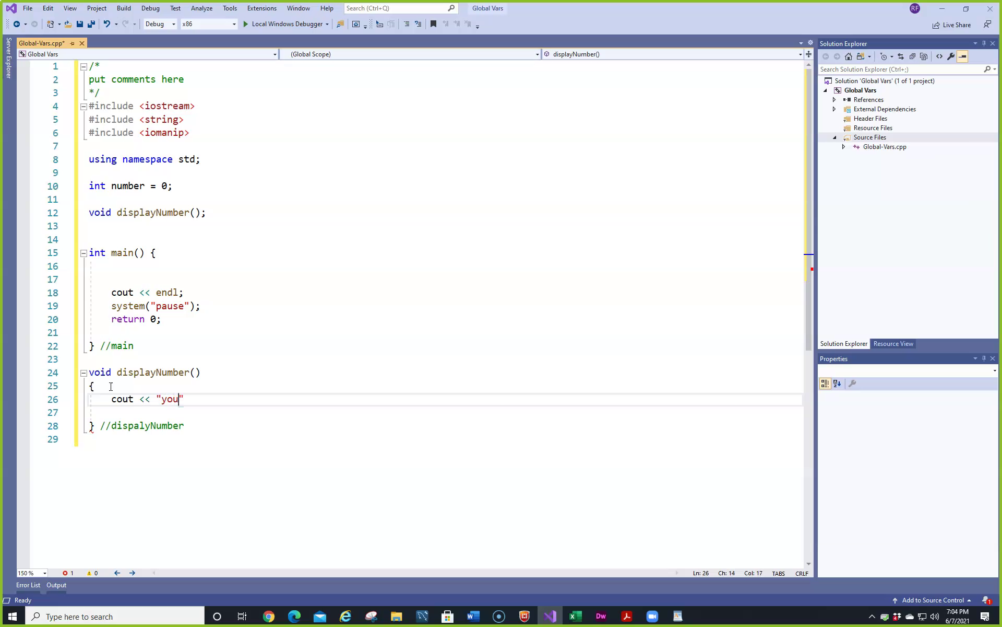
text(your number is)
key(Return)
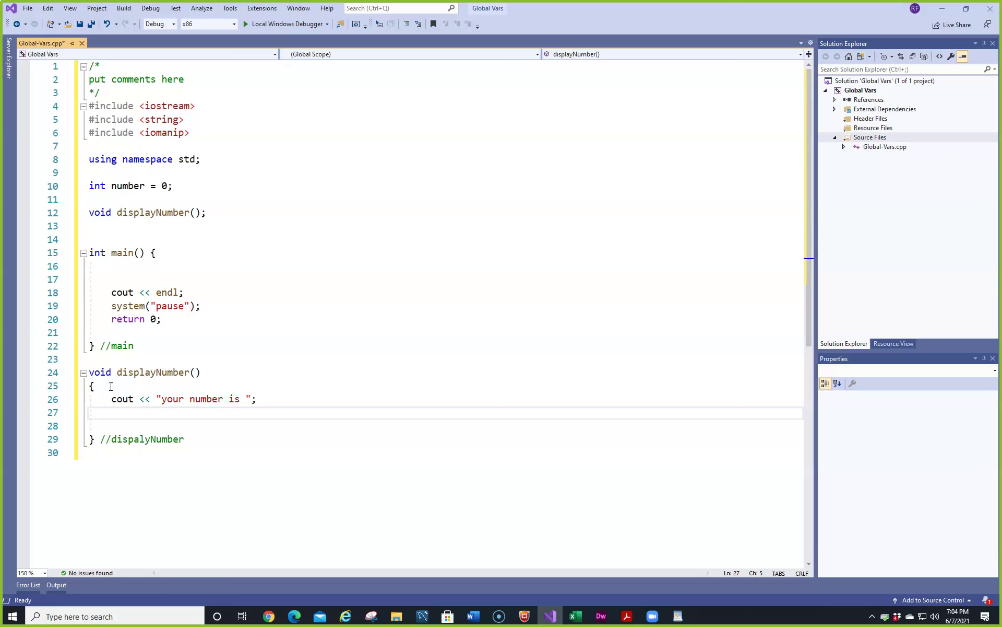
key(Up)
key(End)
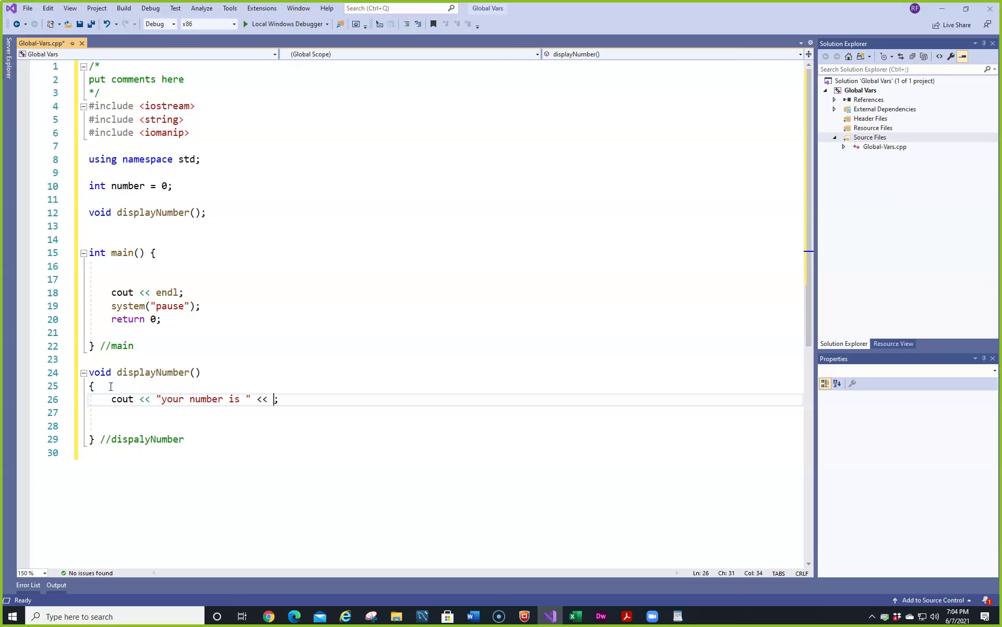
text(number)
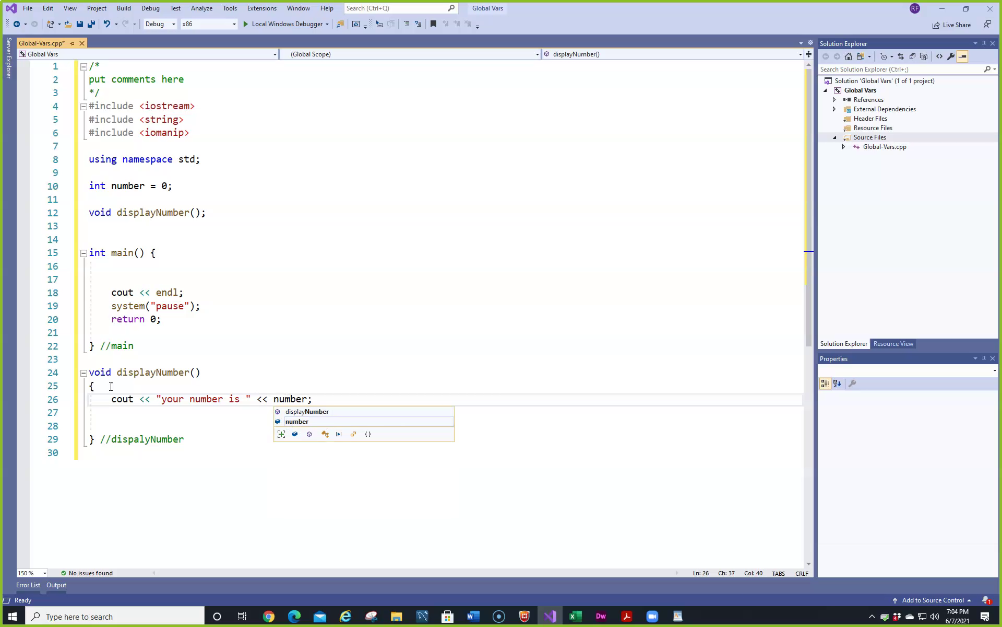
key(End)
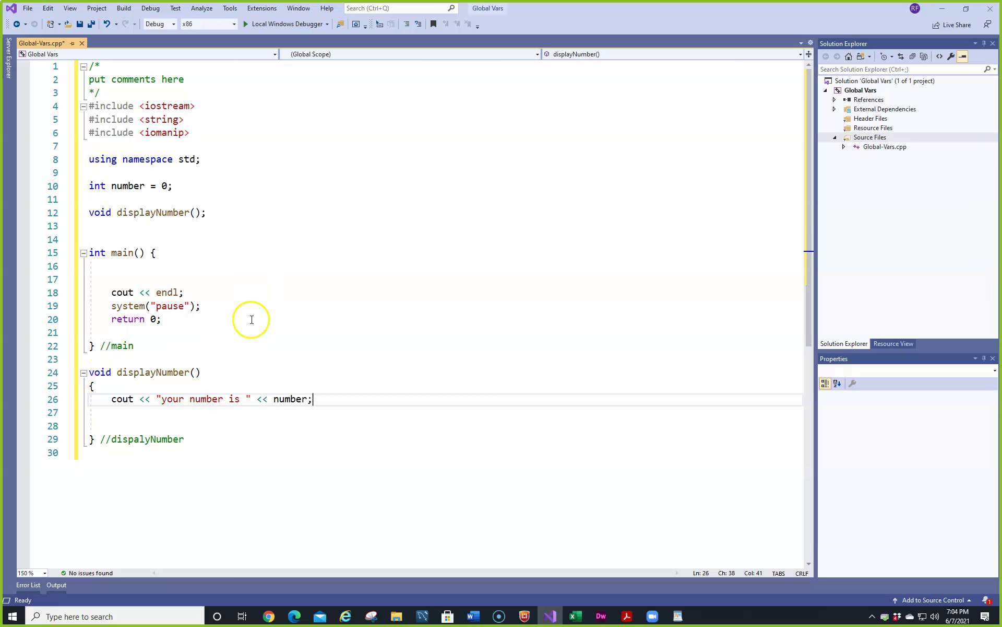
Add a void changeNumber(); prototype and generate its empty definition with Quick Actions
click(202, 214)
text(;)
key(Return)
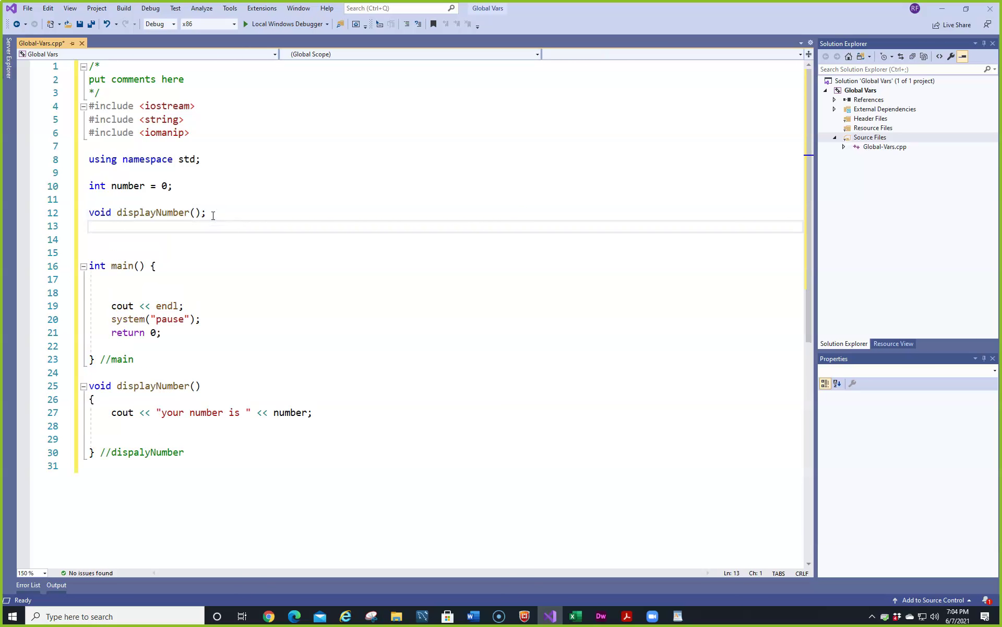
text(void cha)
text(ng)
text(()
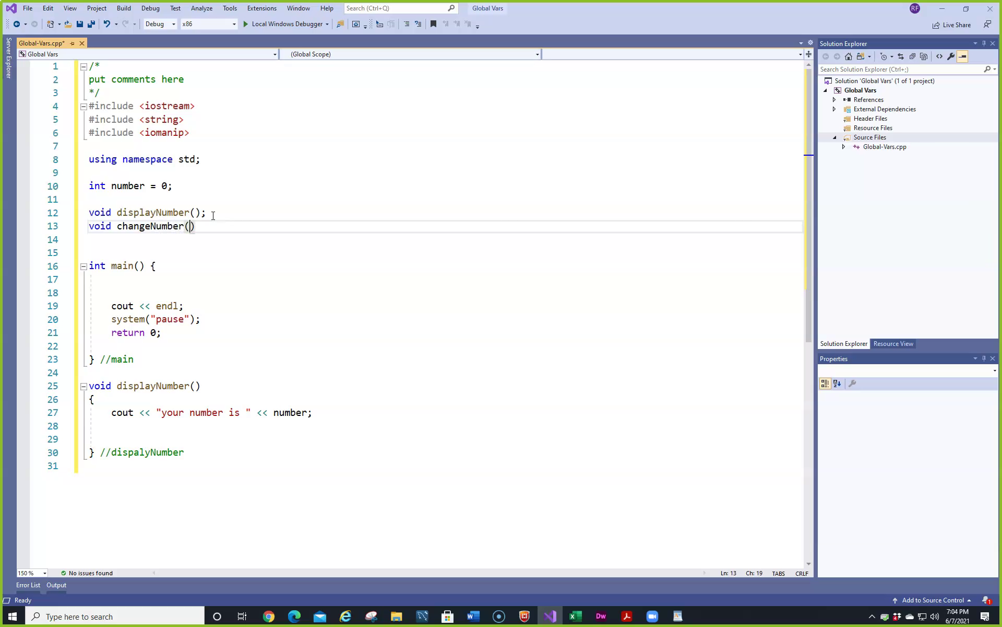
text(;)
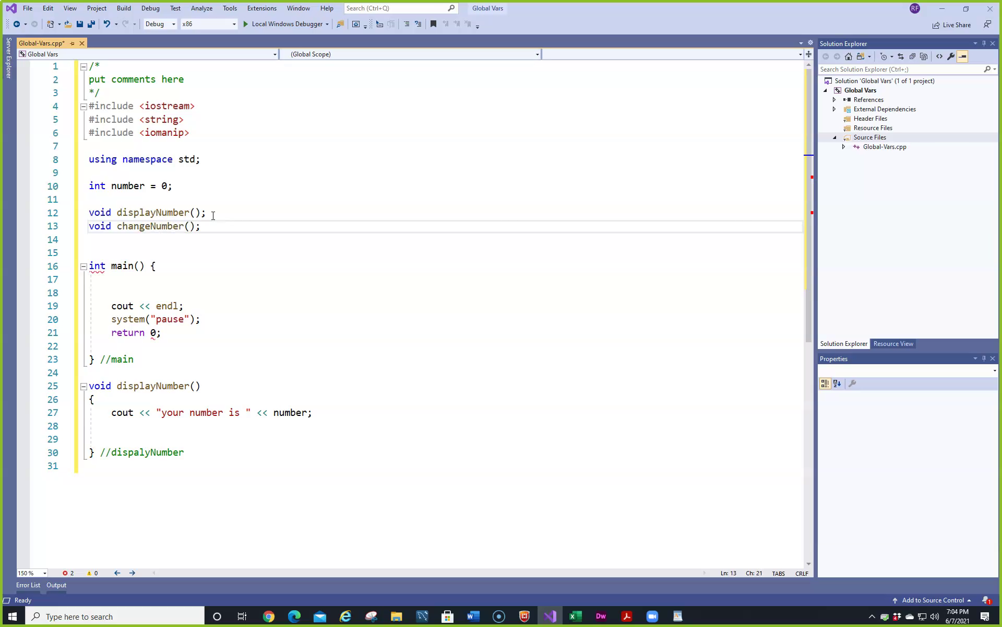
click(159, 228)
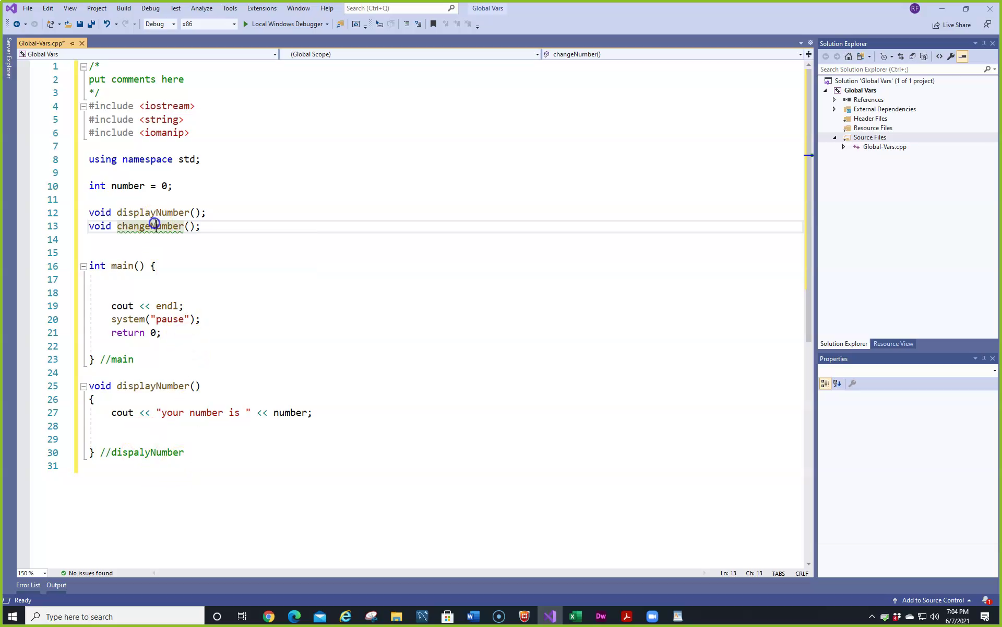
click(71, 227)
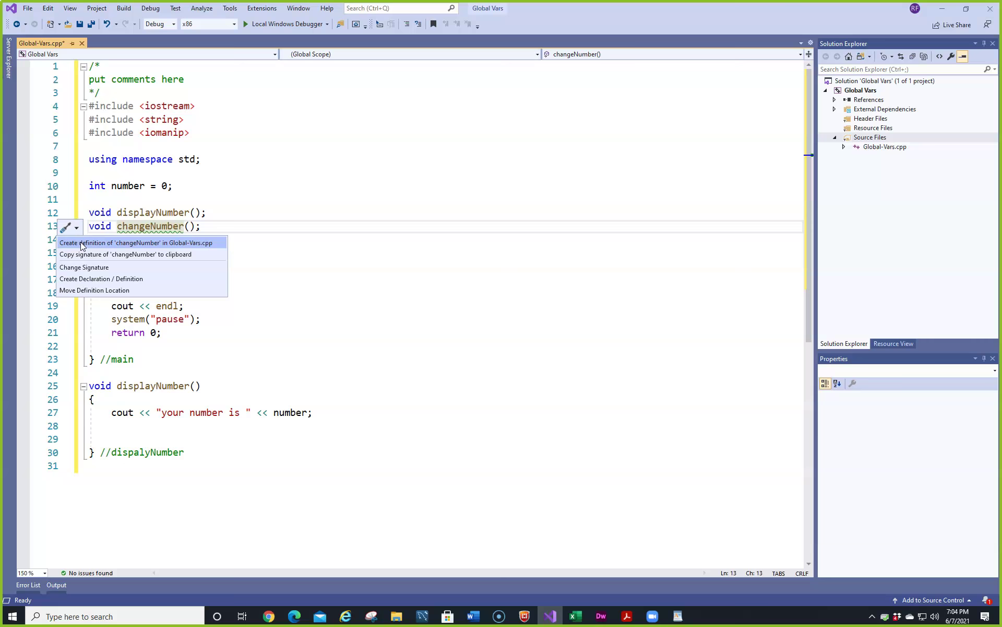
click(81, 243)
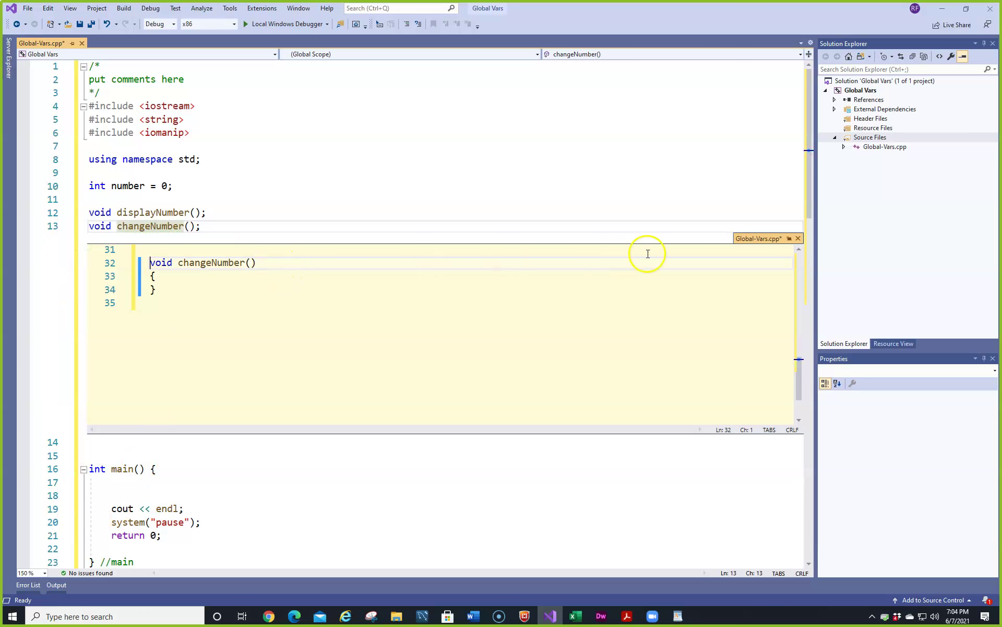
click(798, 238)
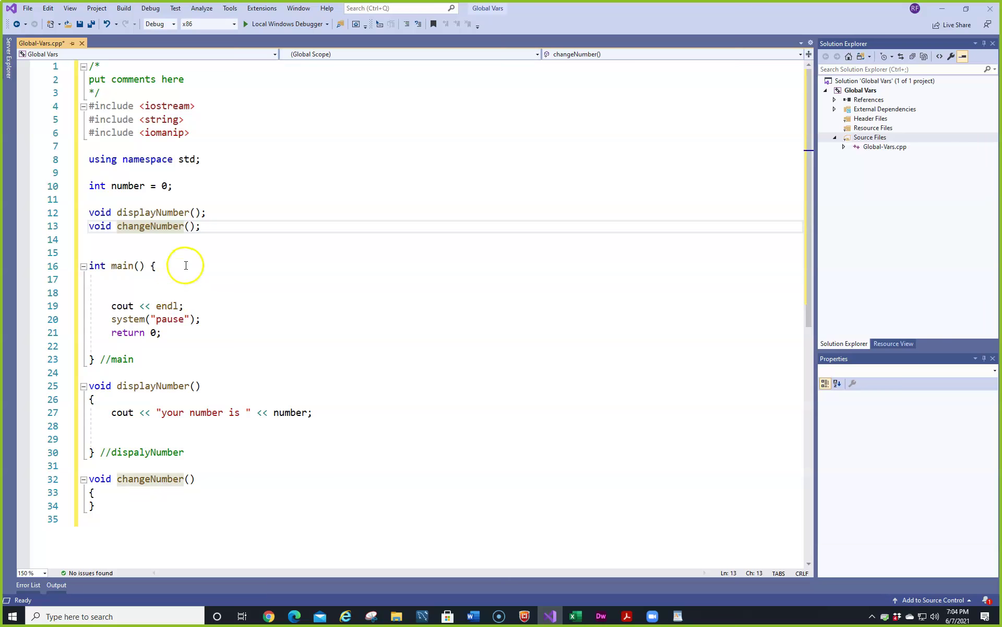
scroll(186, 265, down, 3)
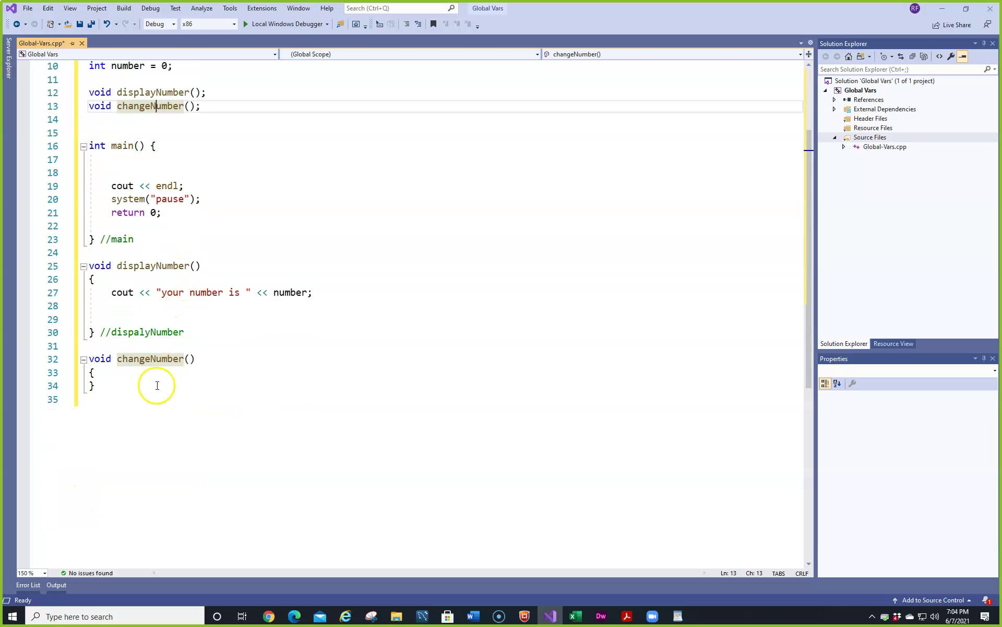
Write number = 5; inside the changeNumber braces
click(102, 373)
key(Return)
key(Return)
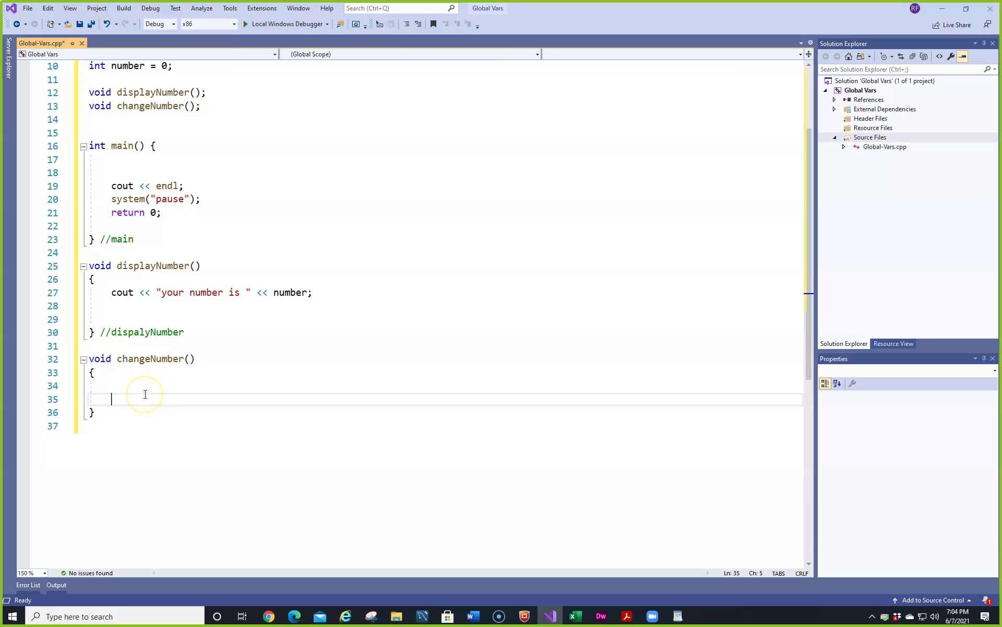
key(Up)
text(in)
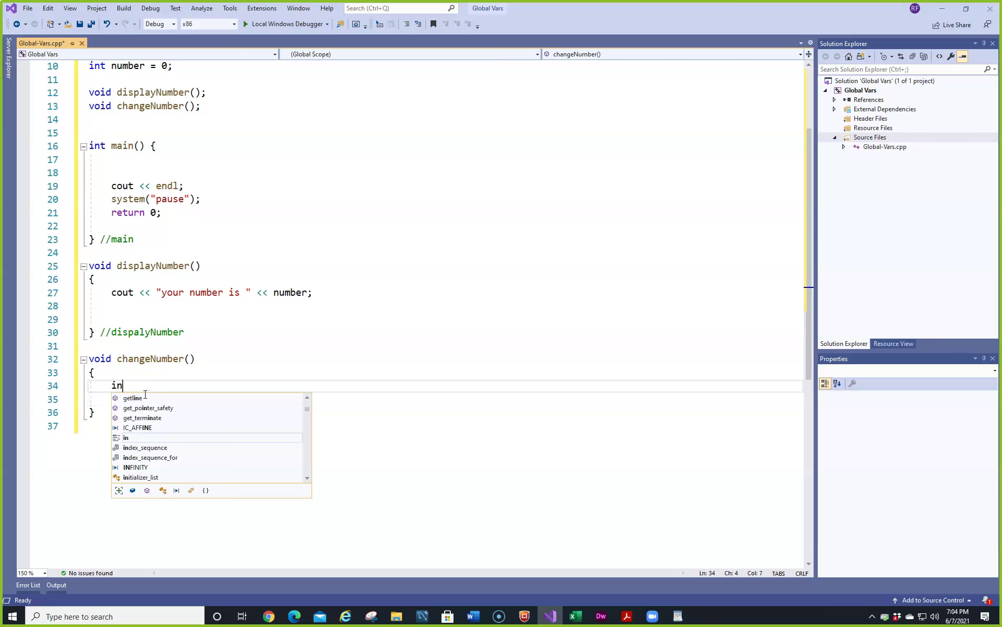
key(BackSpace)
key(BackSpace)
text(number )
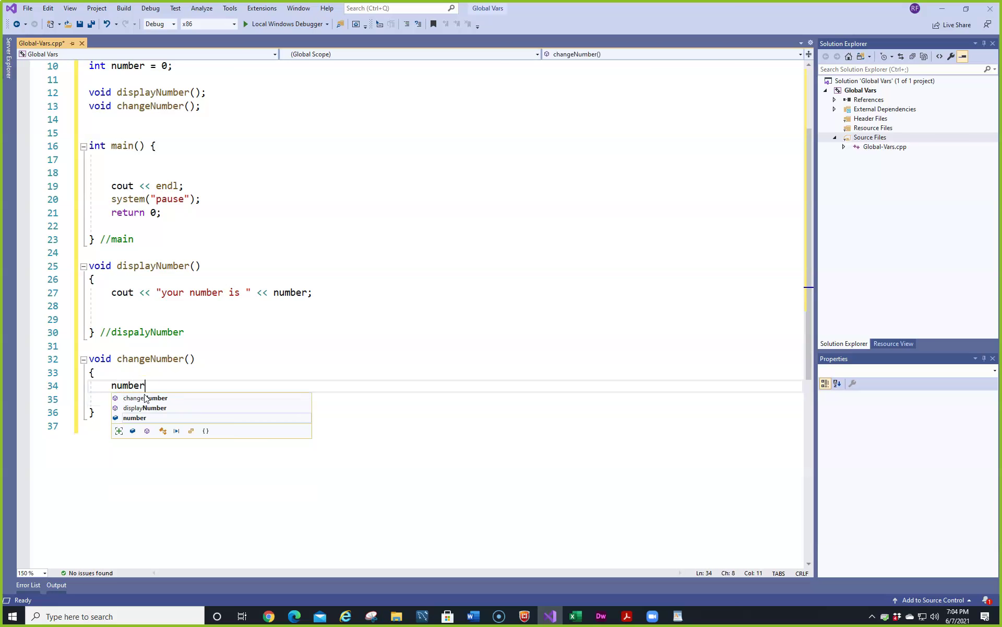
text(= 5;)
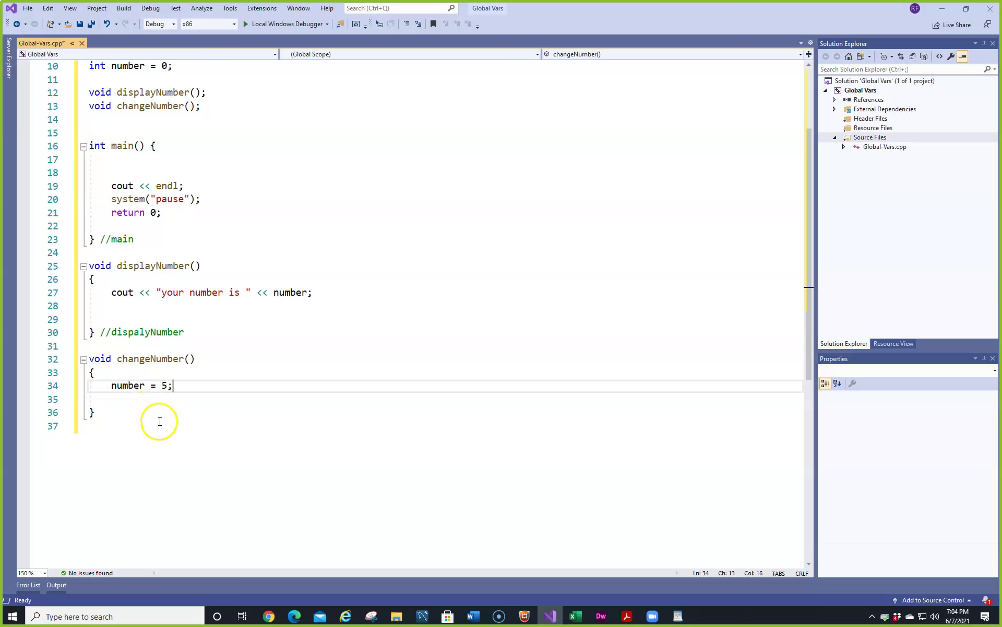
scroll(217, 369, up, 3)
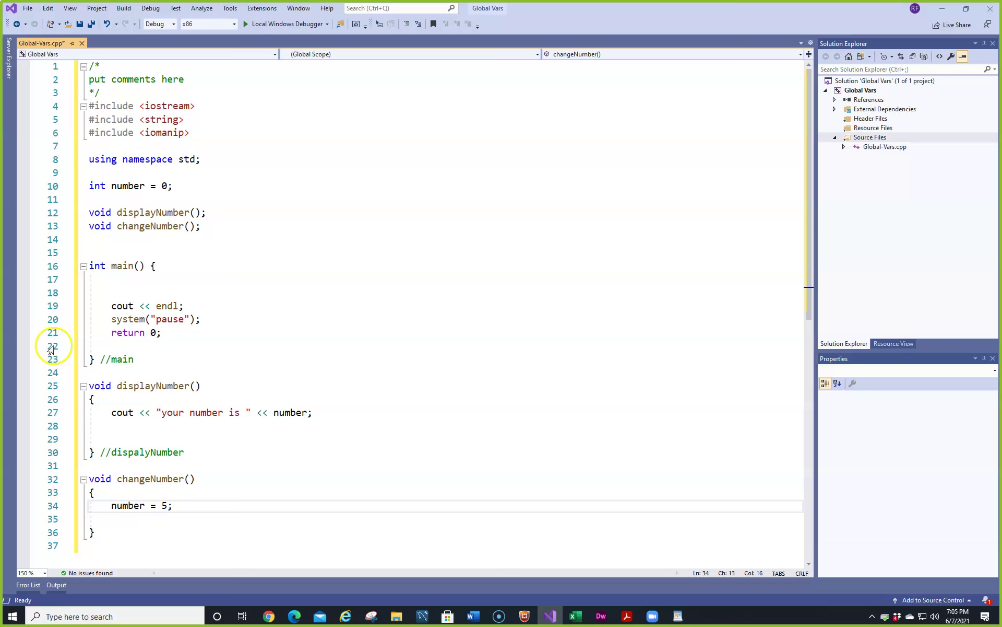
Call displayNumber(); on the empty line in main
click(112, 291)
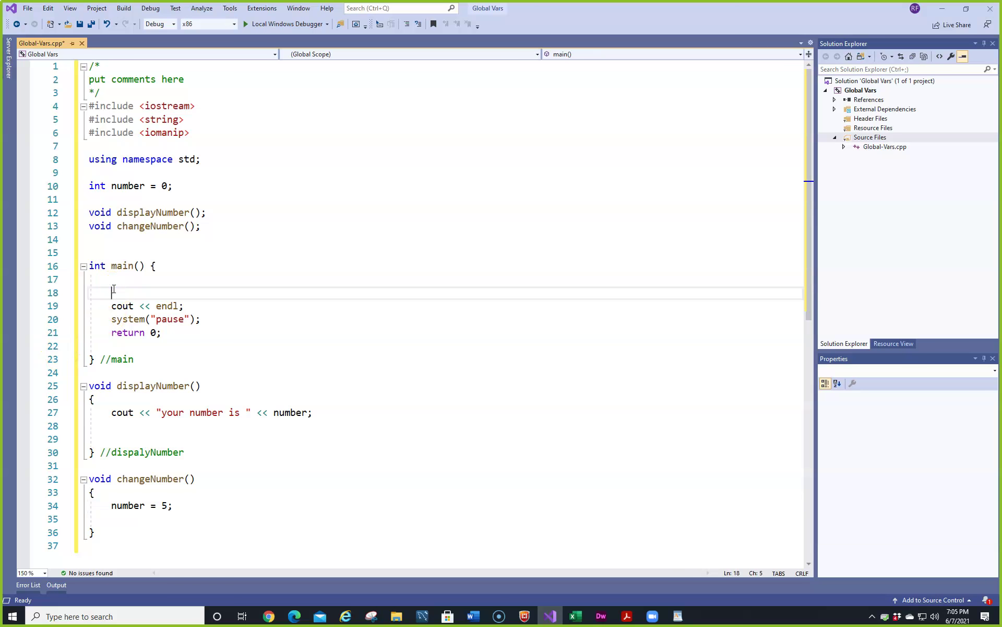
text(dis)
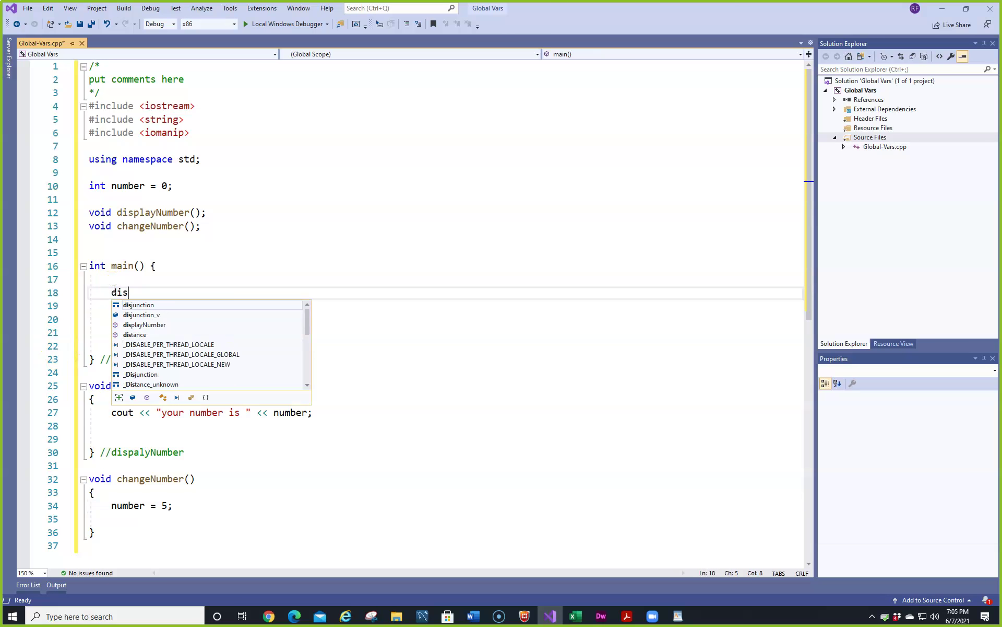
key(Down)
key(Down)
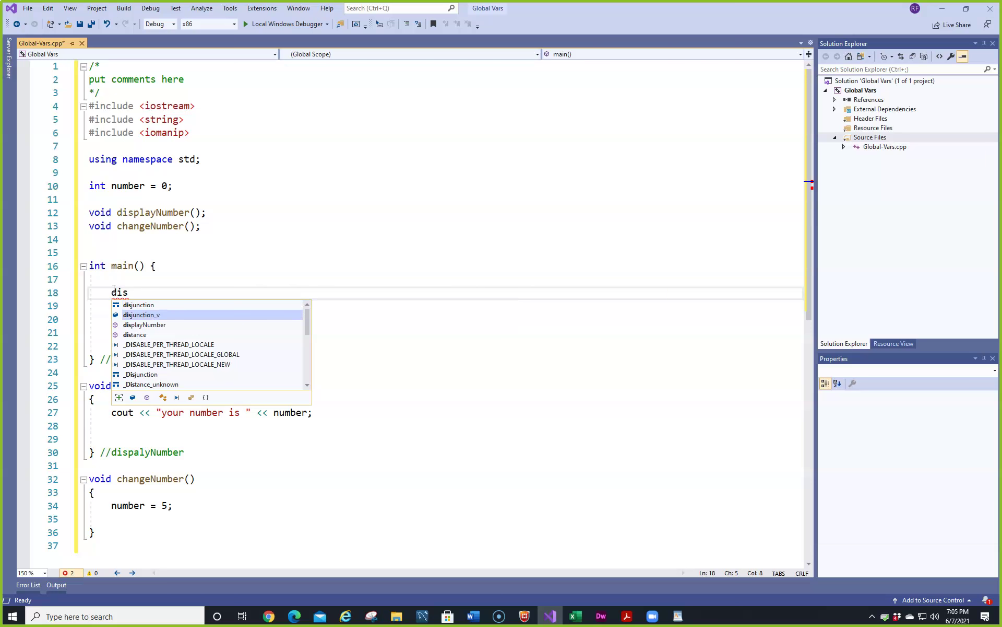
key(Down)
key(Tab)
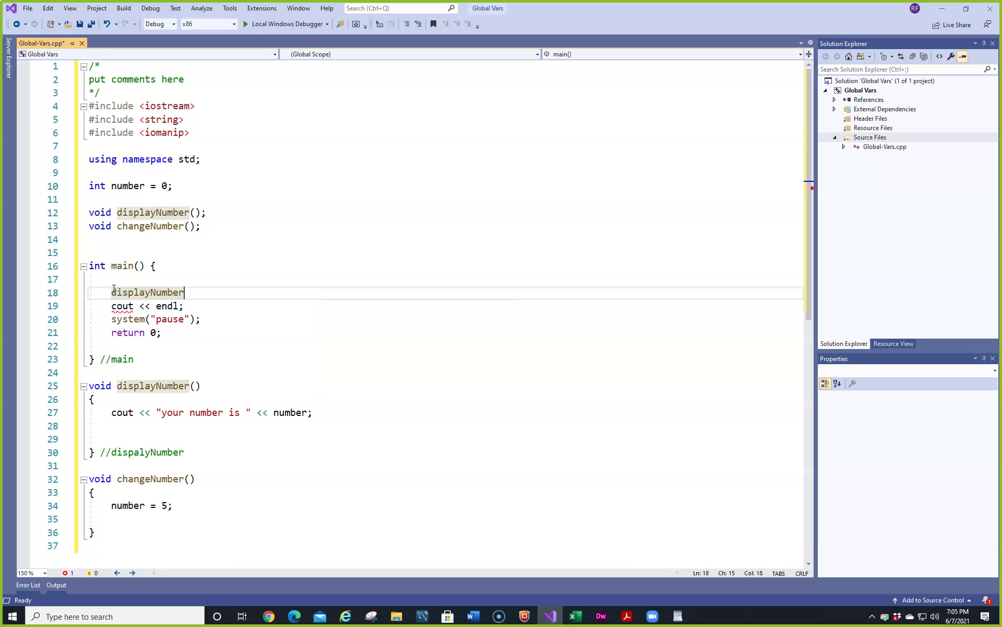
text(();)
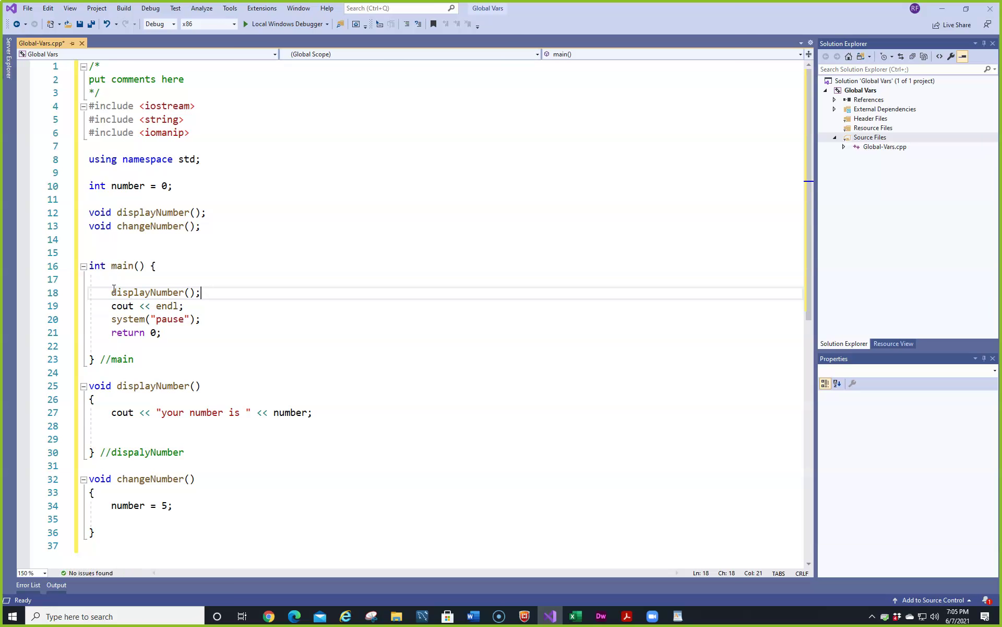
key(Return)
text(c)
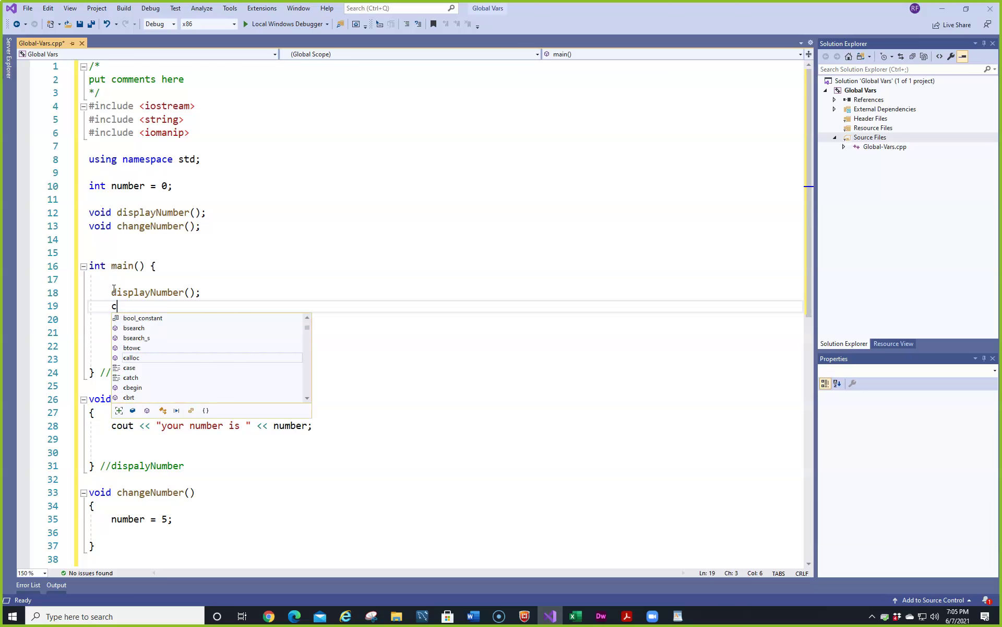
text(hangeNu)
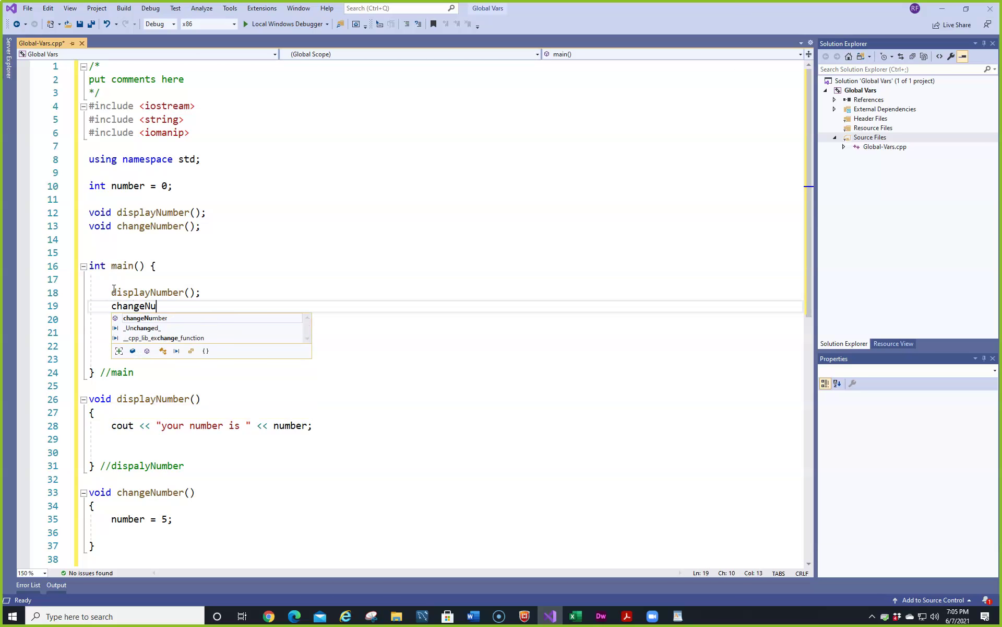
text(mber)
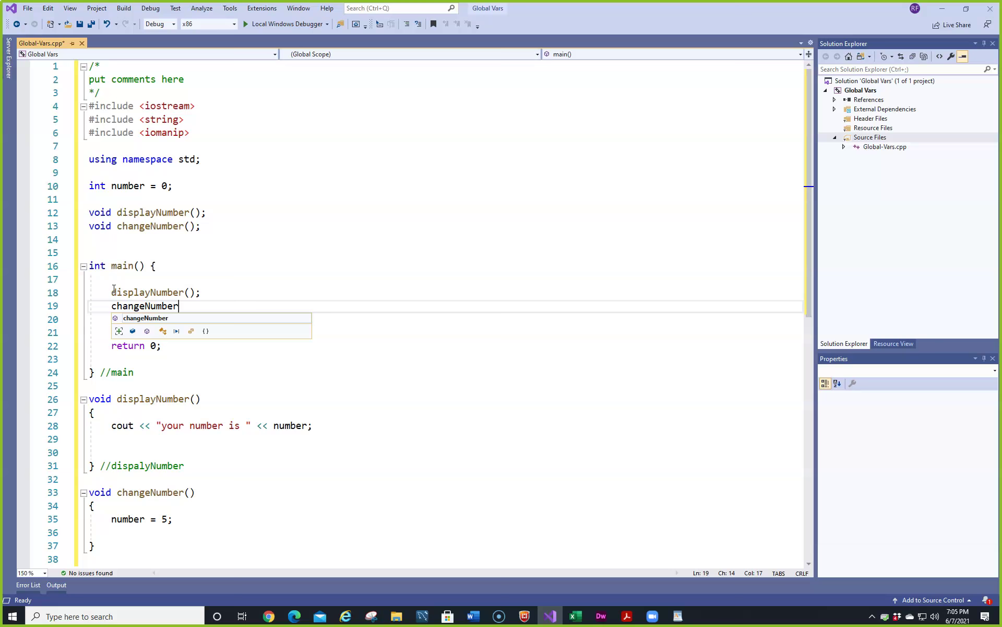
text(();)
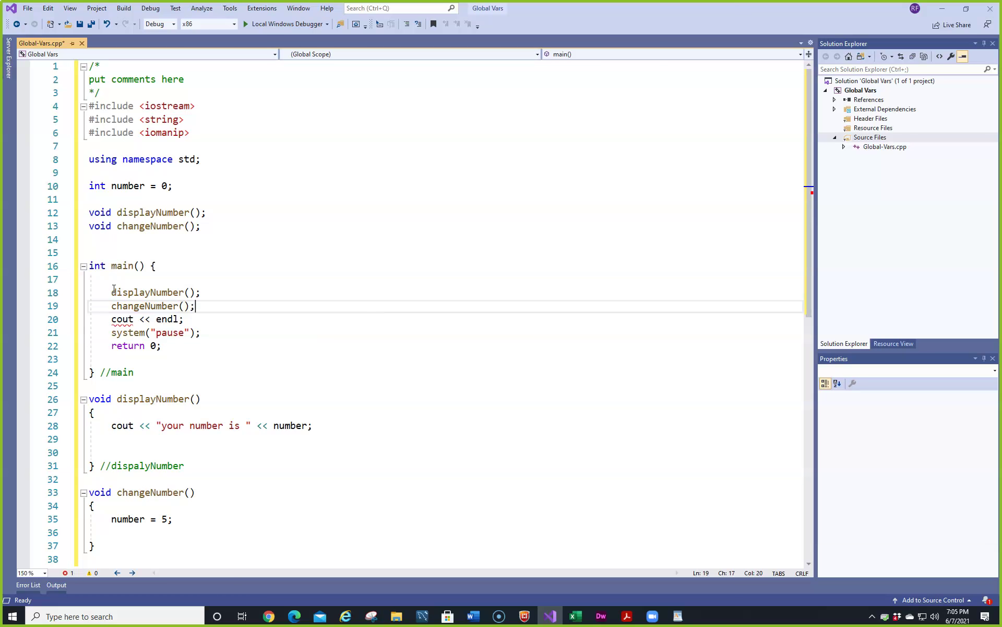
Add changeNumber(); and a second displayNumber(); call, then build and run
key(Return)
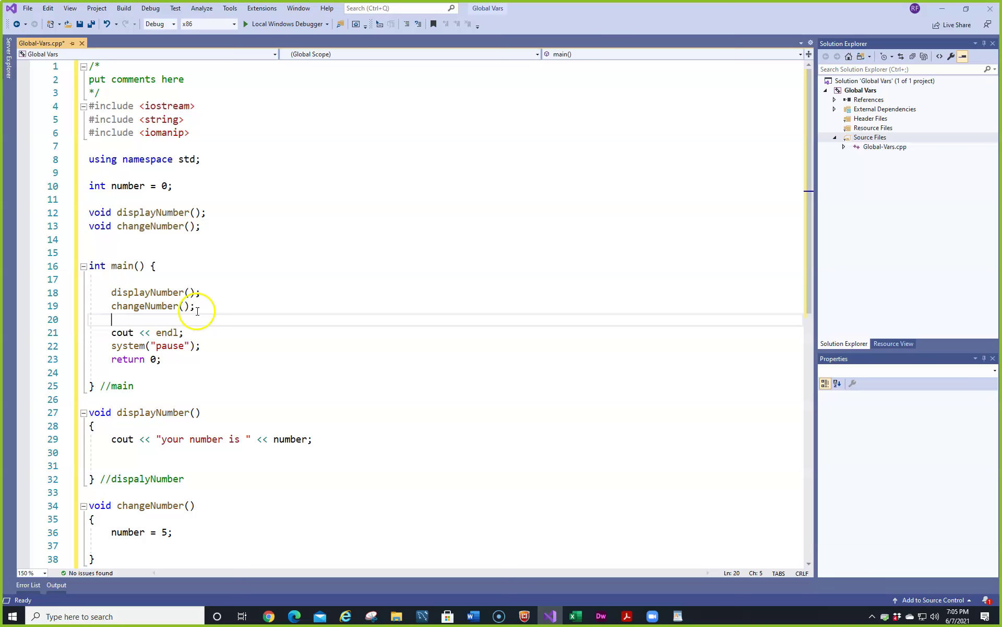
click(197, 309)
key(Return)
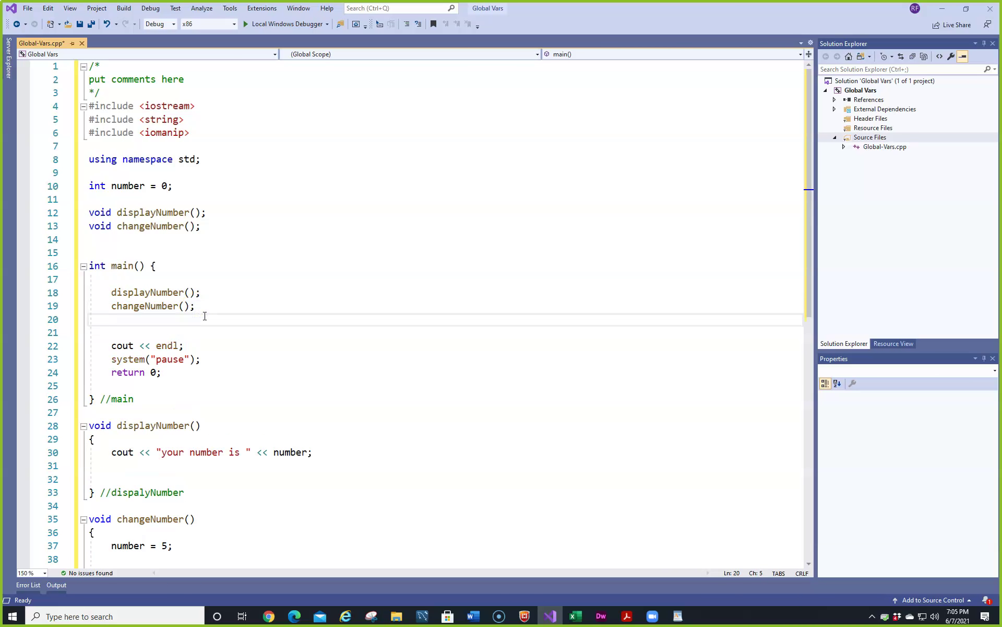
text(dis)
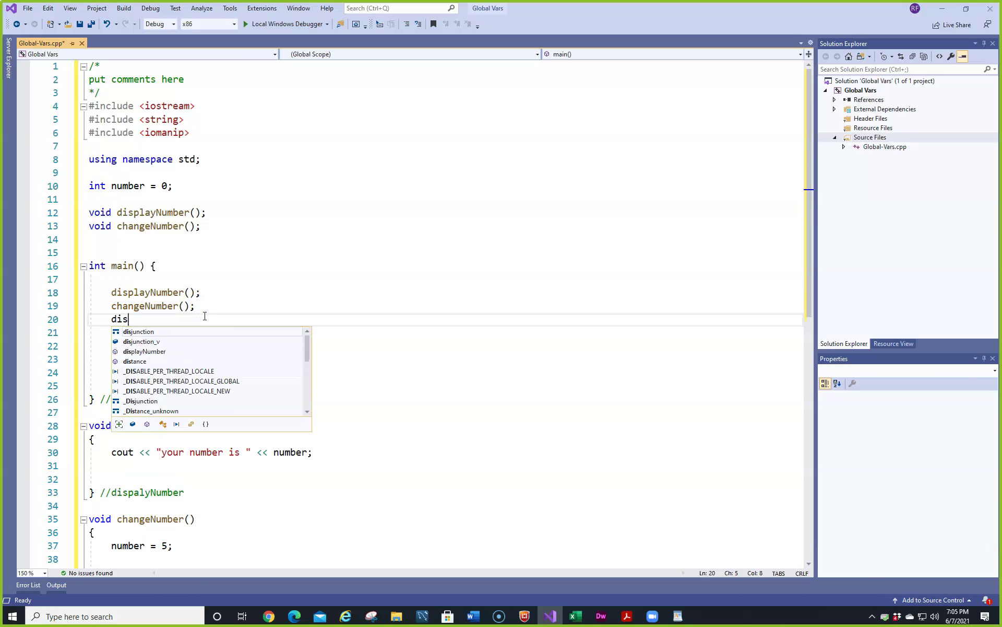
text(play)
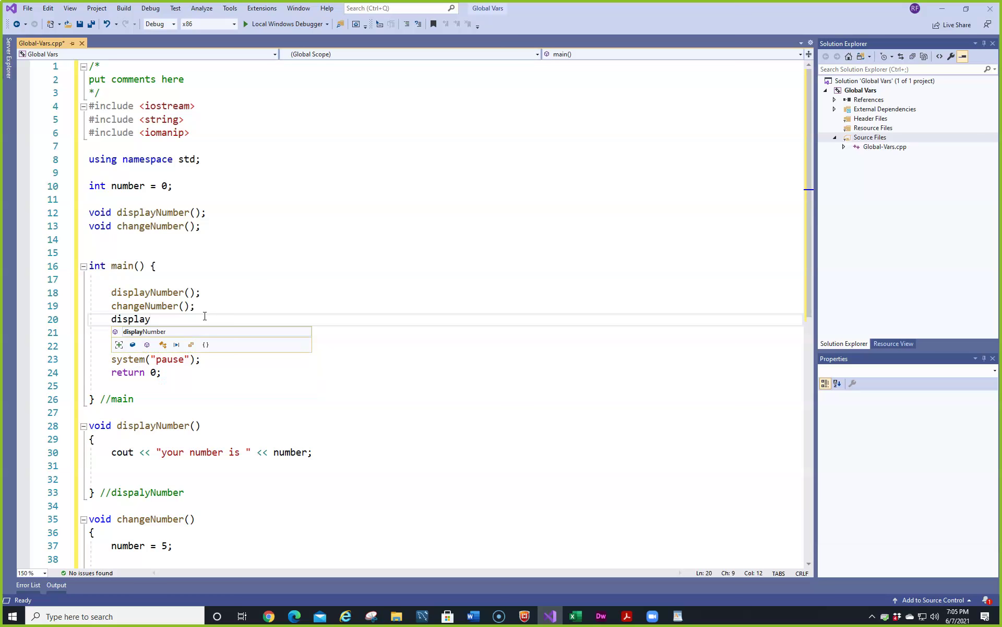
text(Number)
text(();)
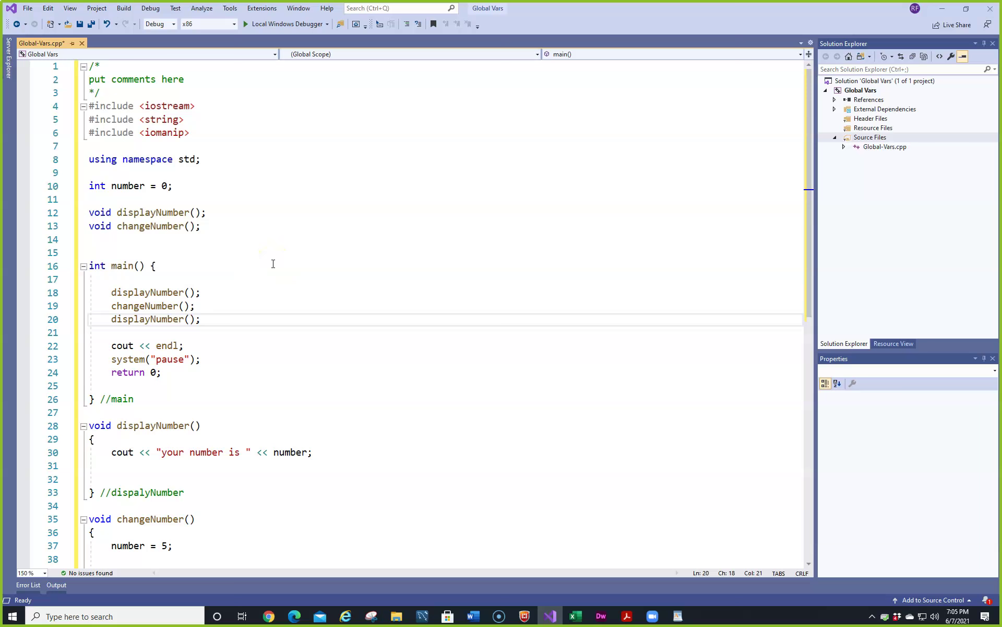
key(ctrl+F5)
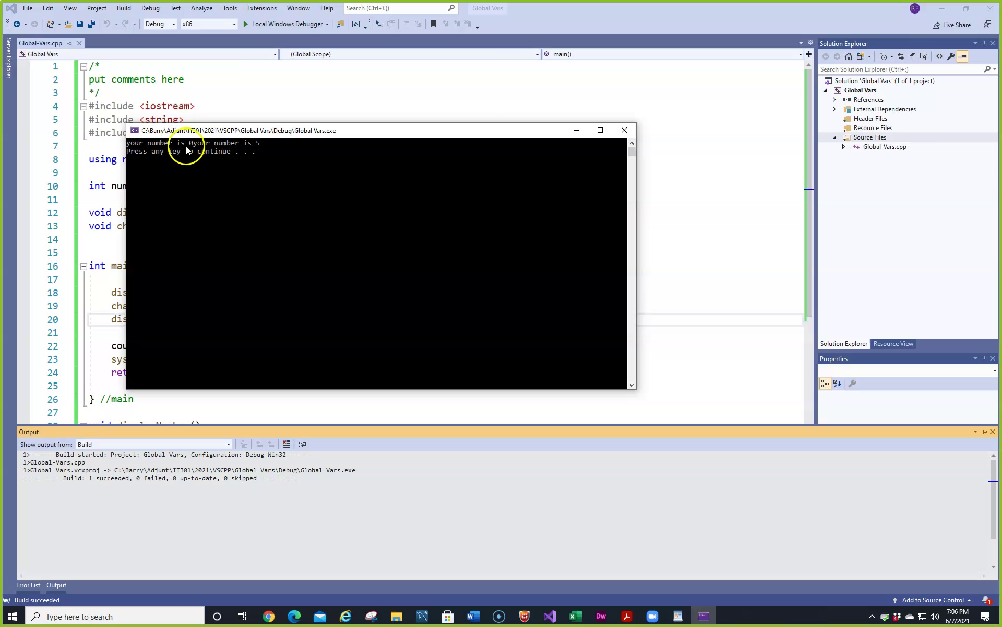
Close the console after seeing 0 and 5 printed run together
click(624, 130)
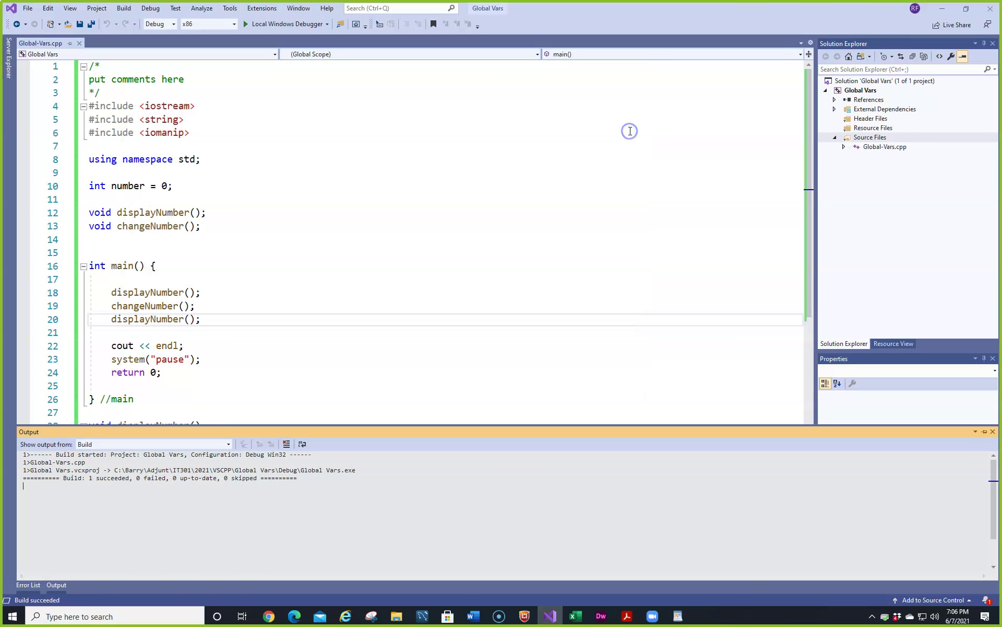
scroll(218, 322, down, 2)
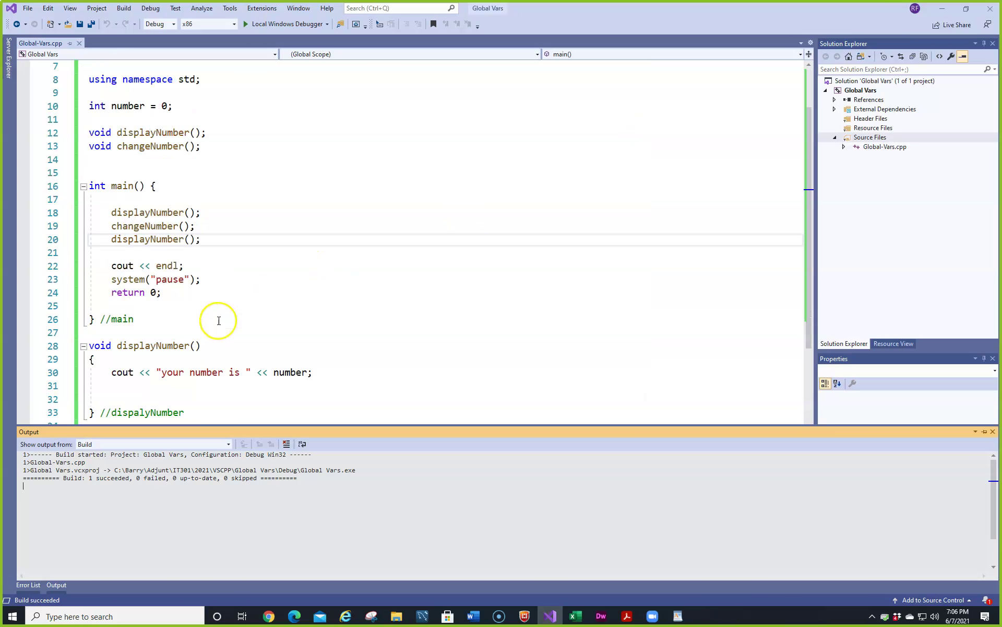
scroll(220, 321, down, 2)
scroll(221, 323, down, 1)
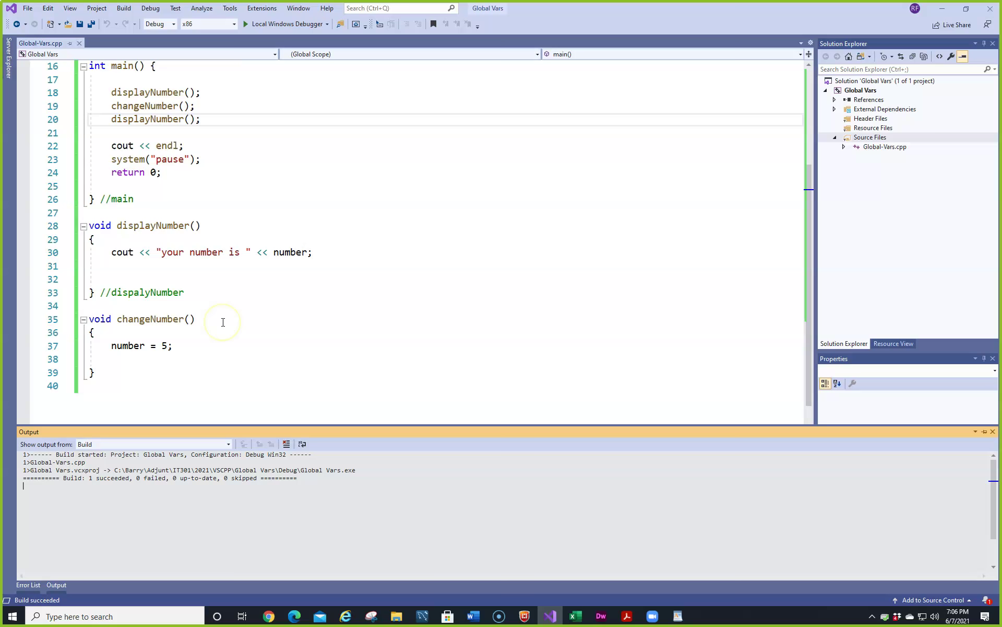
scroll(222, 322, up, 2)
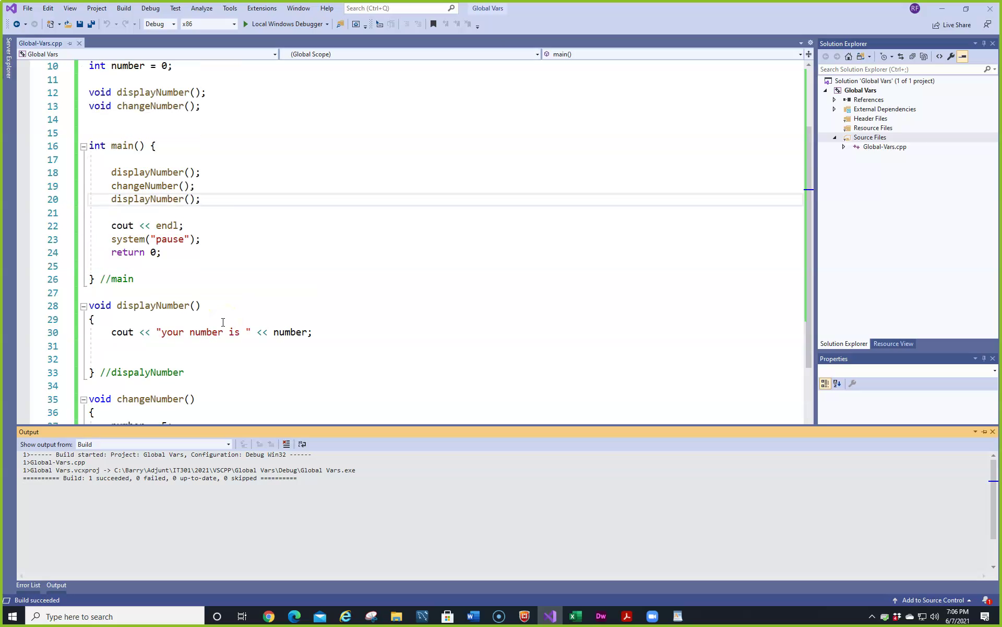
scroll(223, 322, down, 1)
scroll(222, 320, up, 1)
Prefix the message with \n, rerun, and add a blank line after main's calls
click(161, 332)
text(\n)
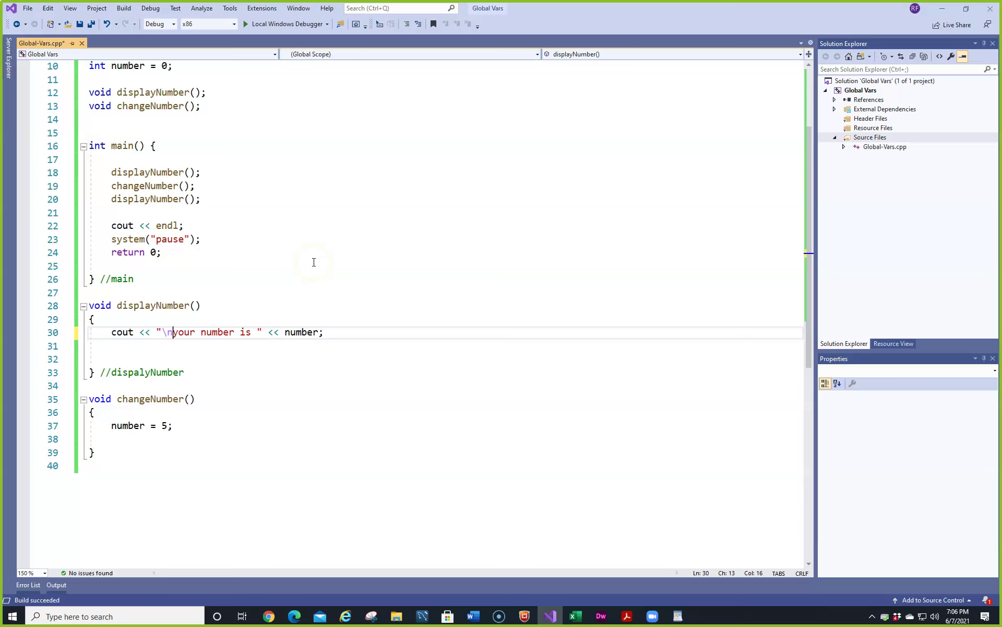
key(ctrl+F5)
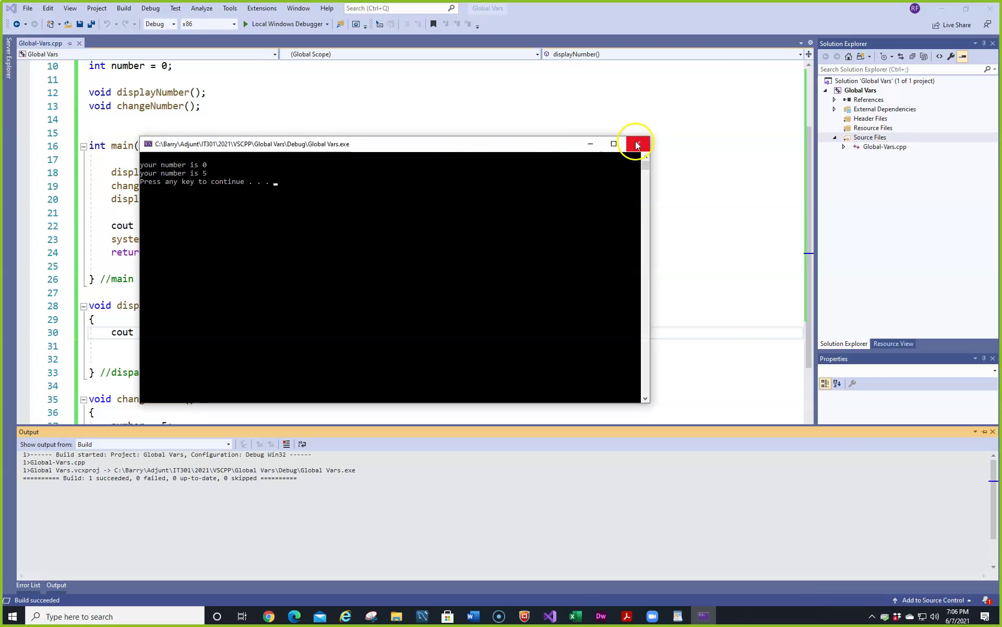
click(637, 143)
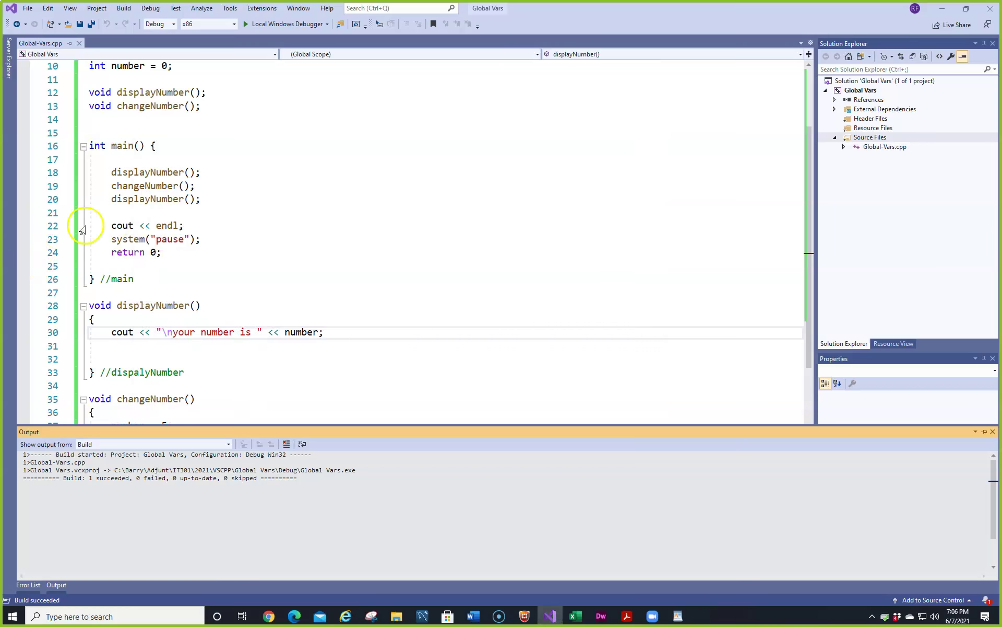
click(200, 200)
key(Return)
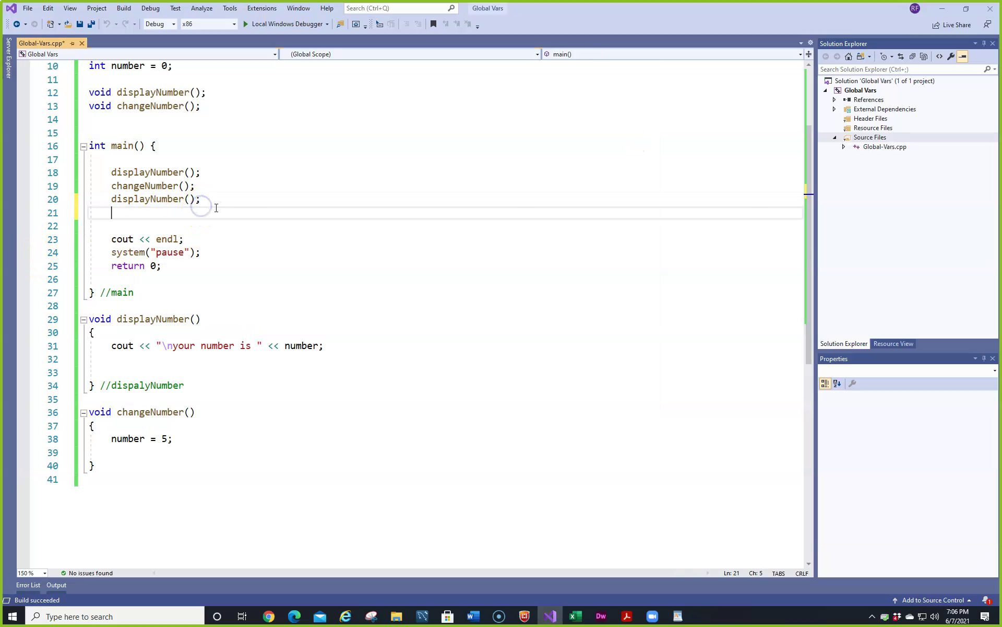
Paste displayNumber's cout line into main after the calls and run, showing 0, 5, 5
click(69, 349)
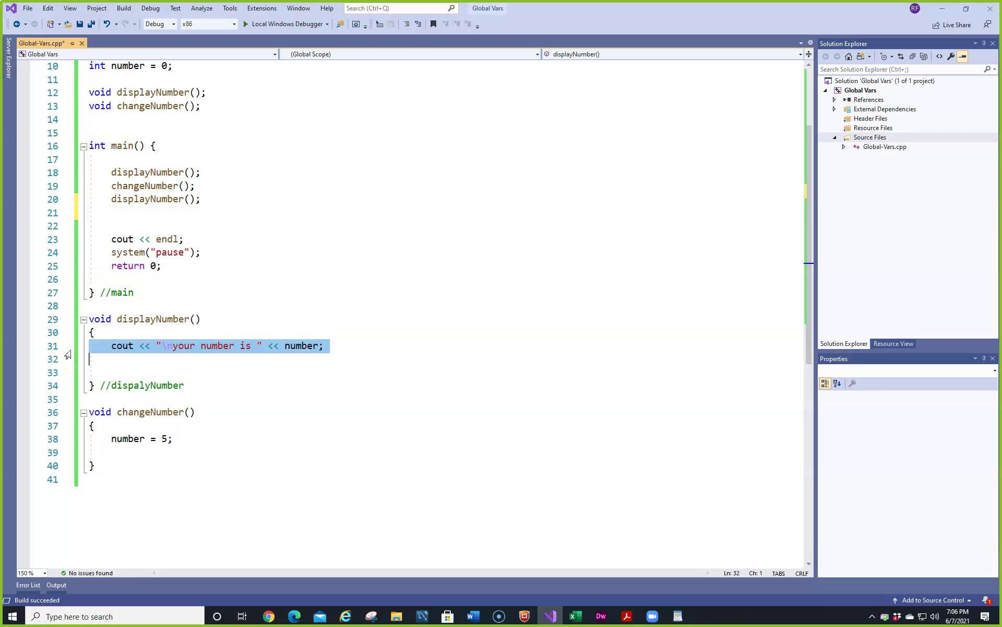
click(130, 219)
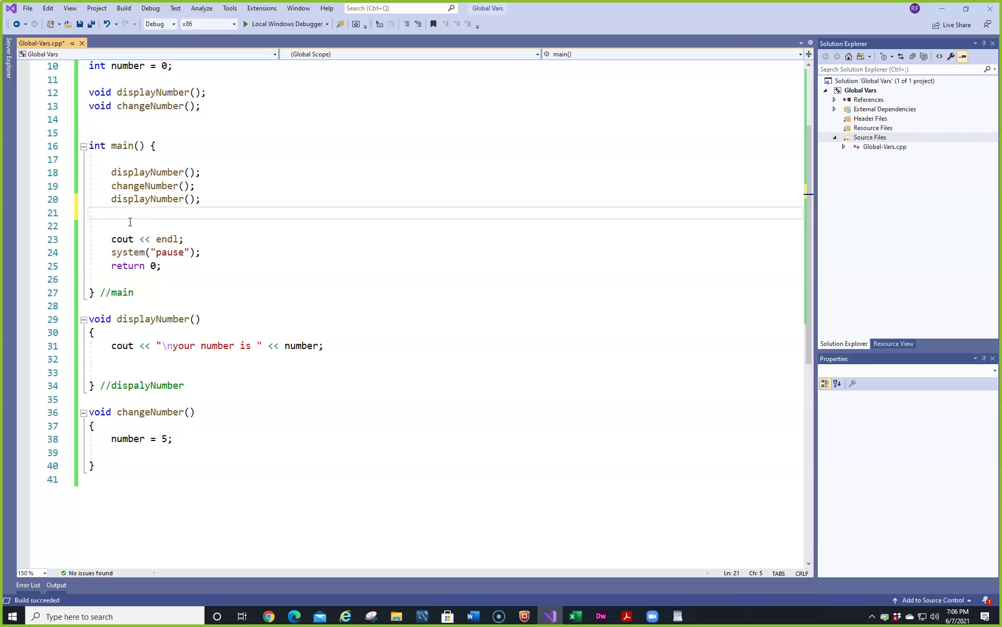
text(cout << "\nyour number is " << number;)
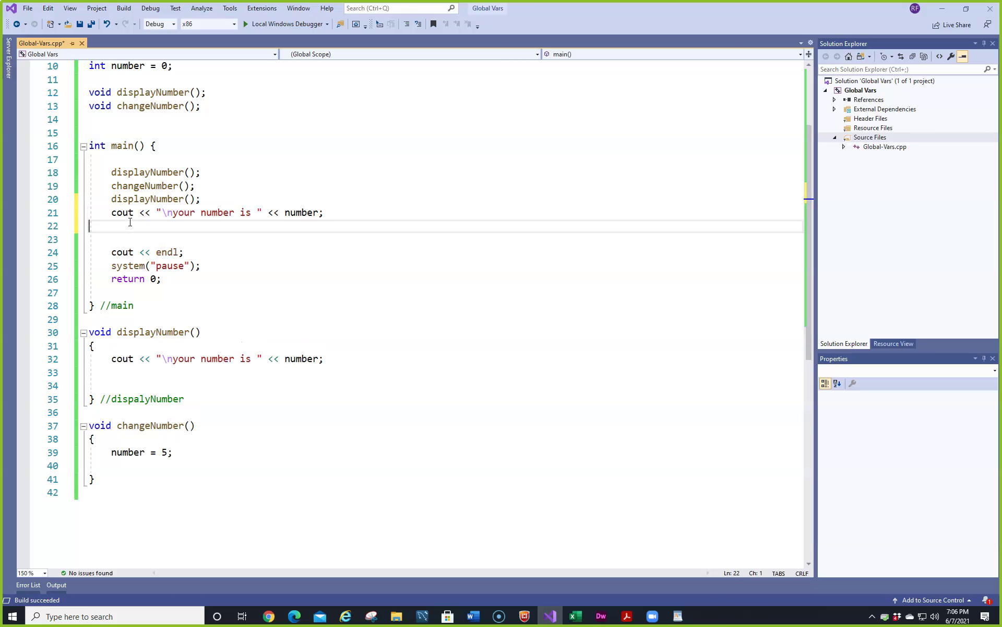
key(ctrl+F5)
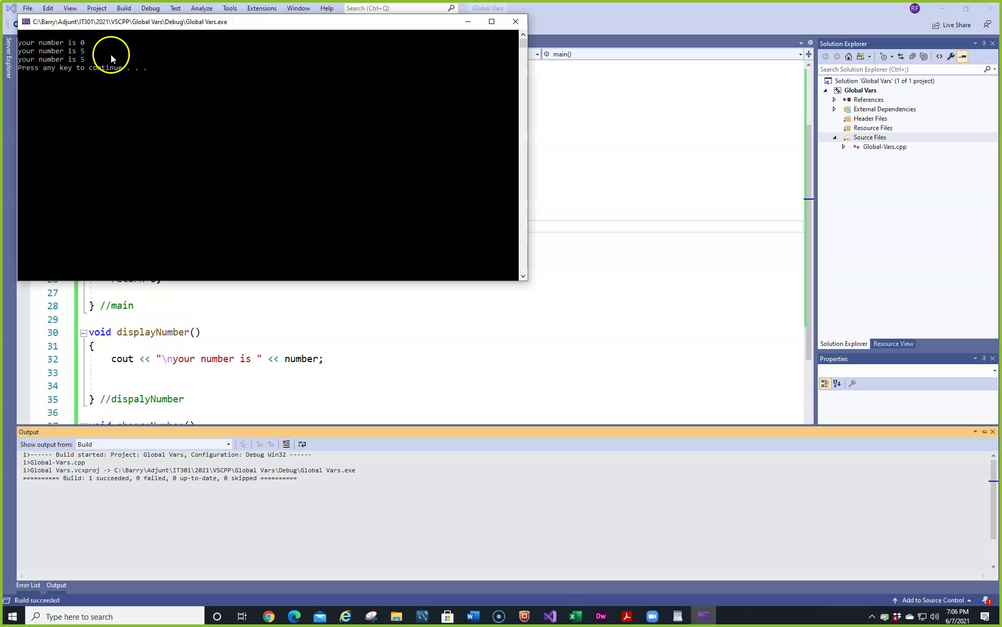
click(516, 22)
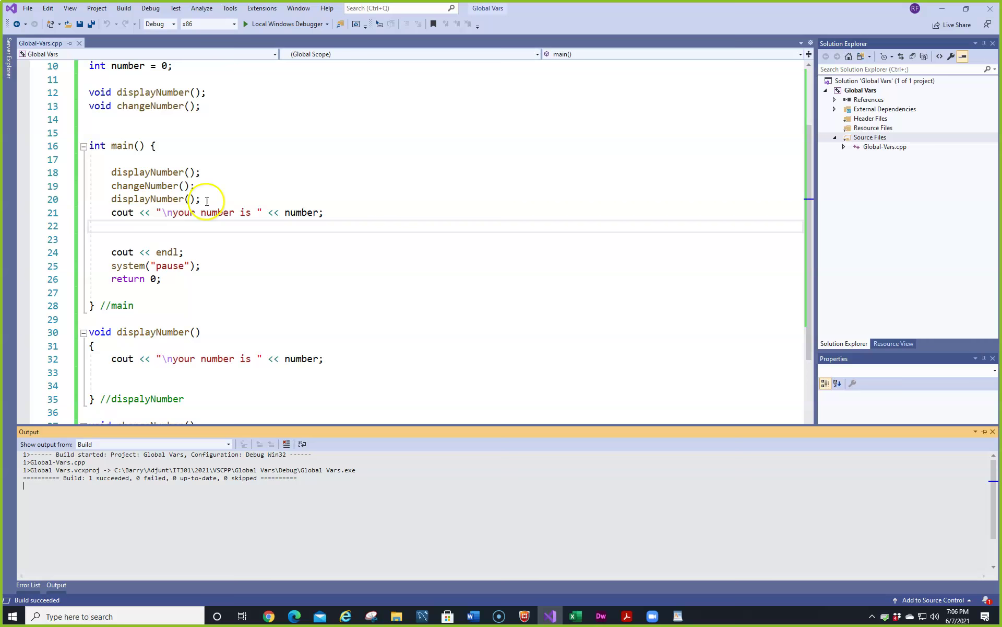
Add number = 10; and another displayNumber(); call in main, then build and run
click(331, 215)
key(Return)
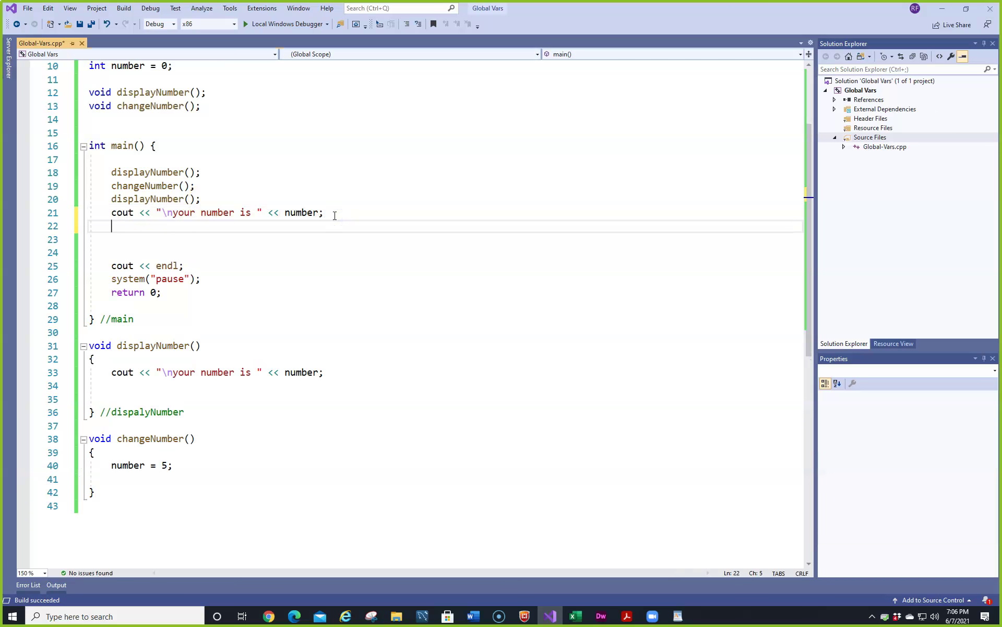
text(number = )
text(10;)
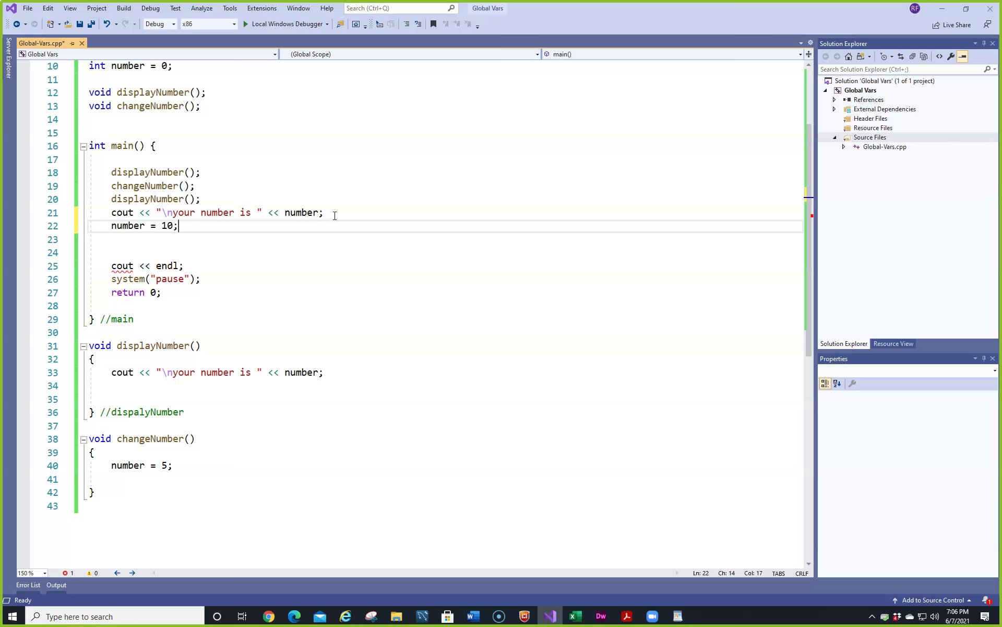
key(Return)
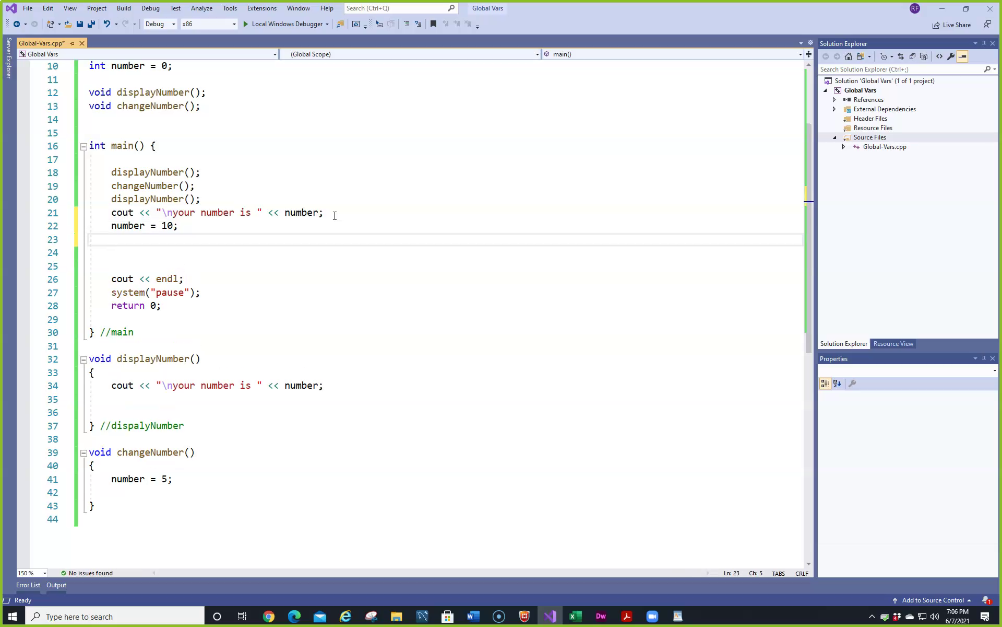
text(dis)
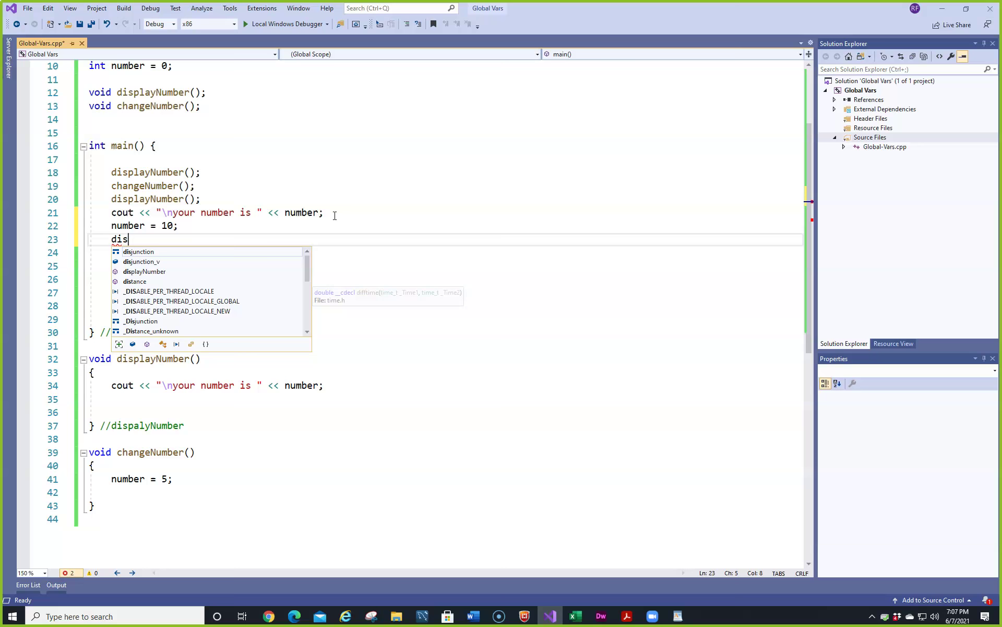
key(Down)
key(Down)
key(Tab)
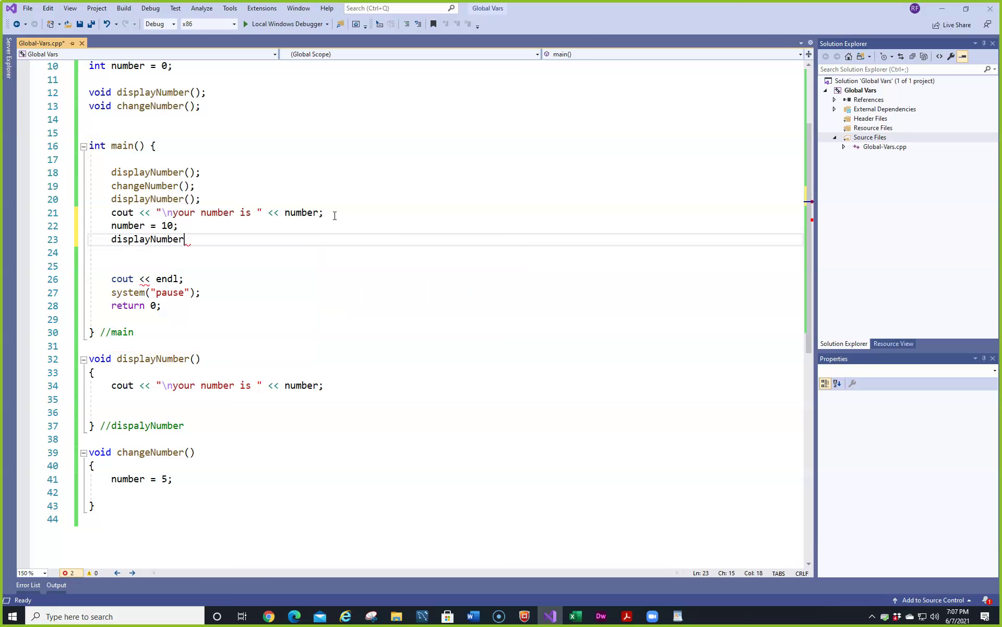
text(())
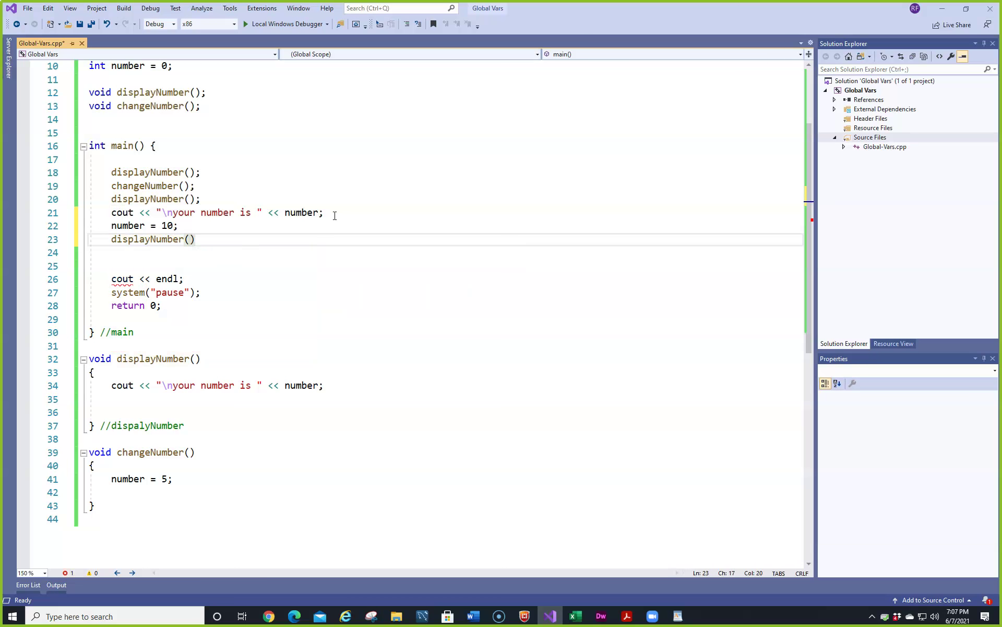
text(;)
key(ctrl+F5)
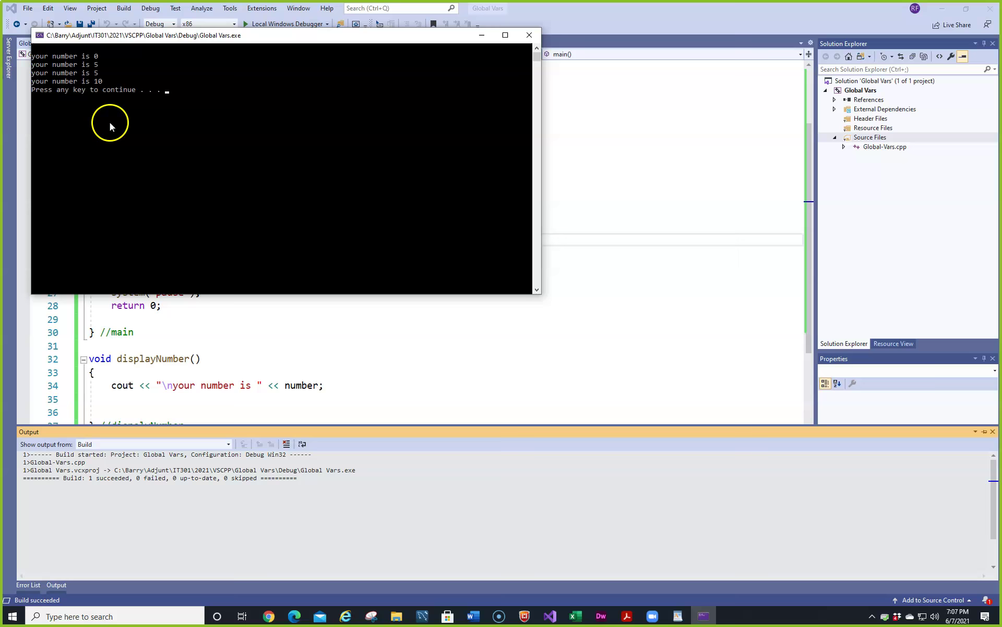
Move the console aside to read 0, 5, 5, 10, then close it
drag(149, 37, 403, 59)
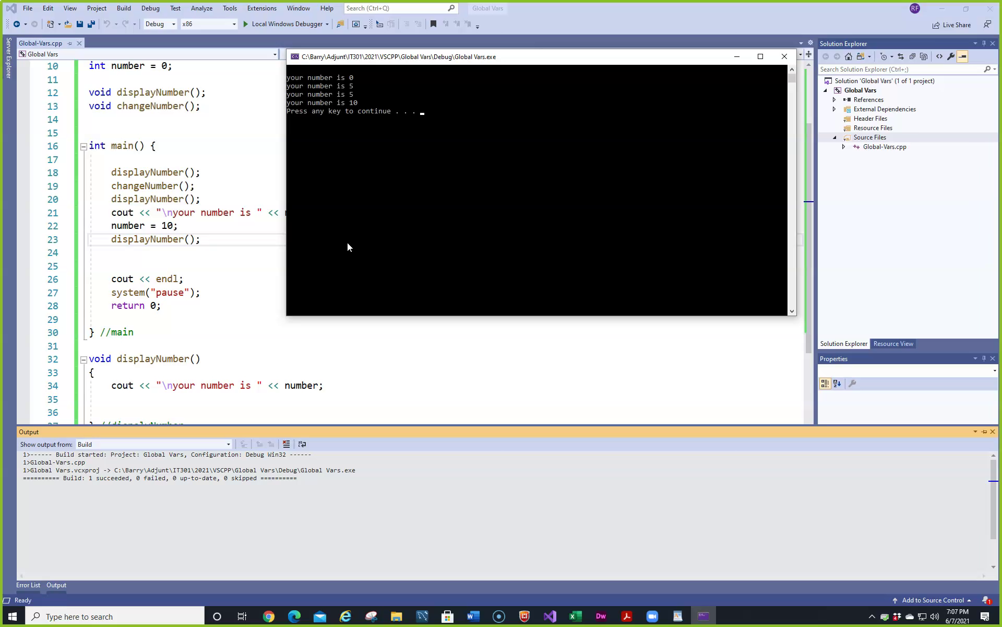
click(350, 111)
click(784, 57)
scroll(233, 300, down, 1)
scroll(232, 300, down, 4)
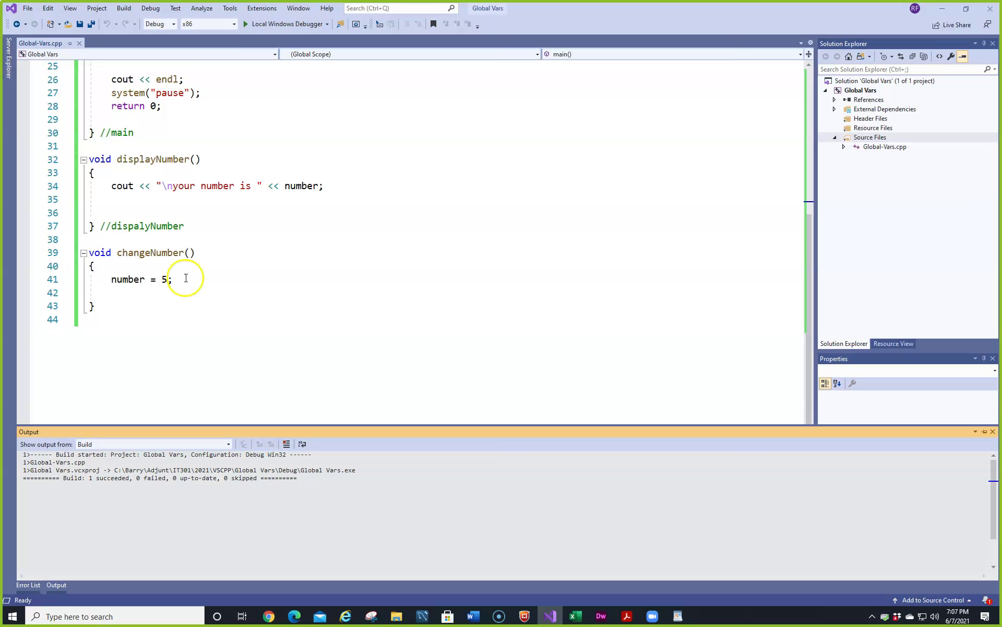
scroll(161, 270, up, 2)
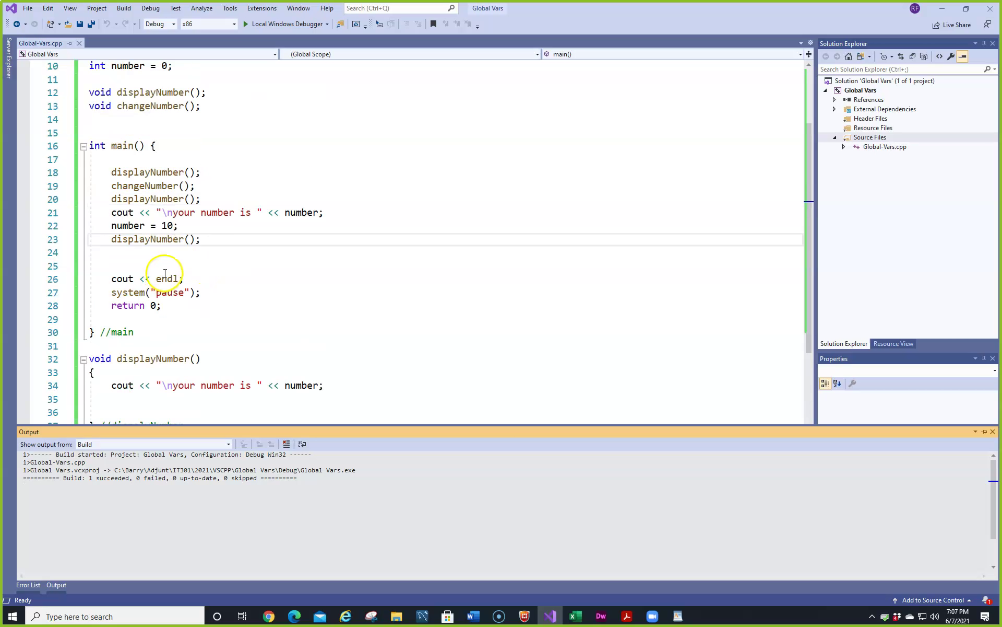
scroll(161, 269, up, 4)
scroll(164, 251, up, 2)
scroll(170, 235, down, 2)
scroll(178, 250, down, 3)
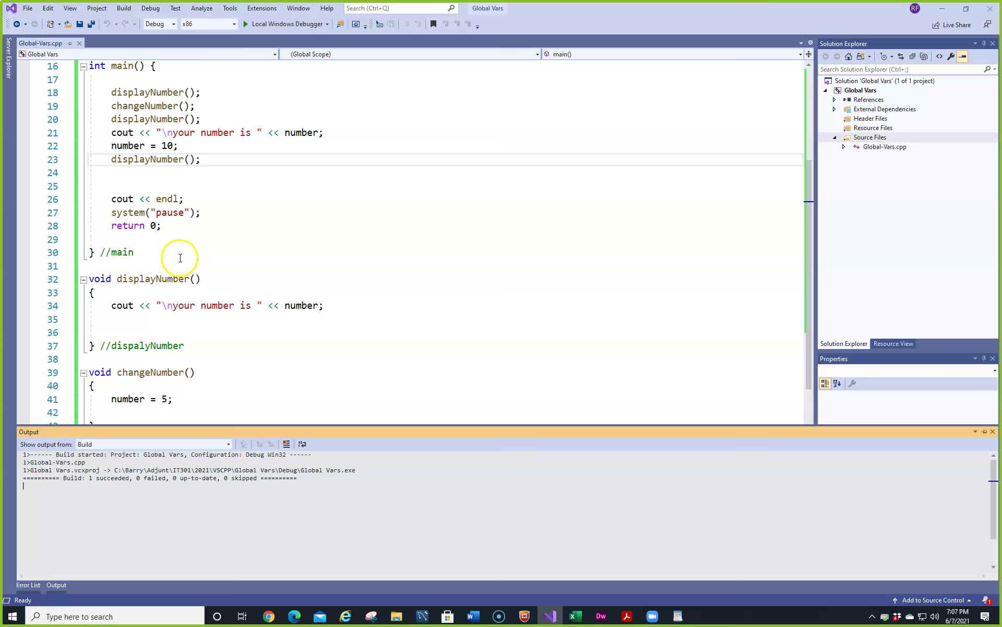
scroll(182, 266, down, 4)
scroll(189, 281, up, 2)
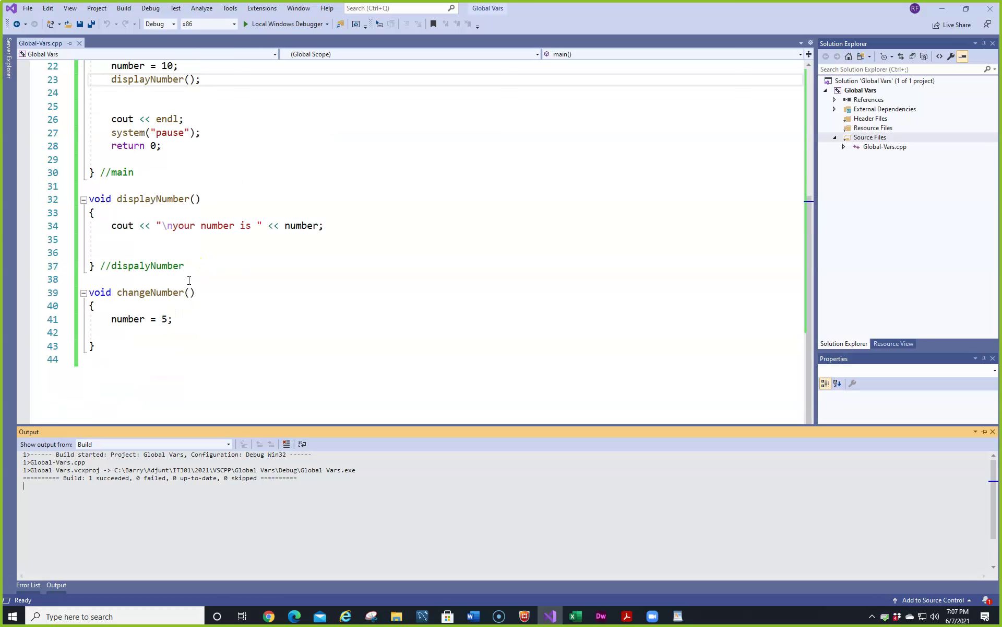
scroll(204, 284, up, 3)
scroll(227, 291, up, 1)
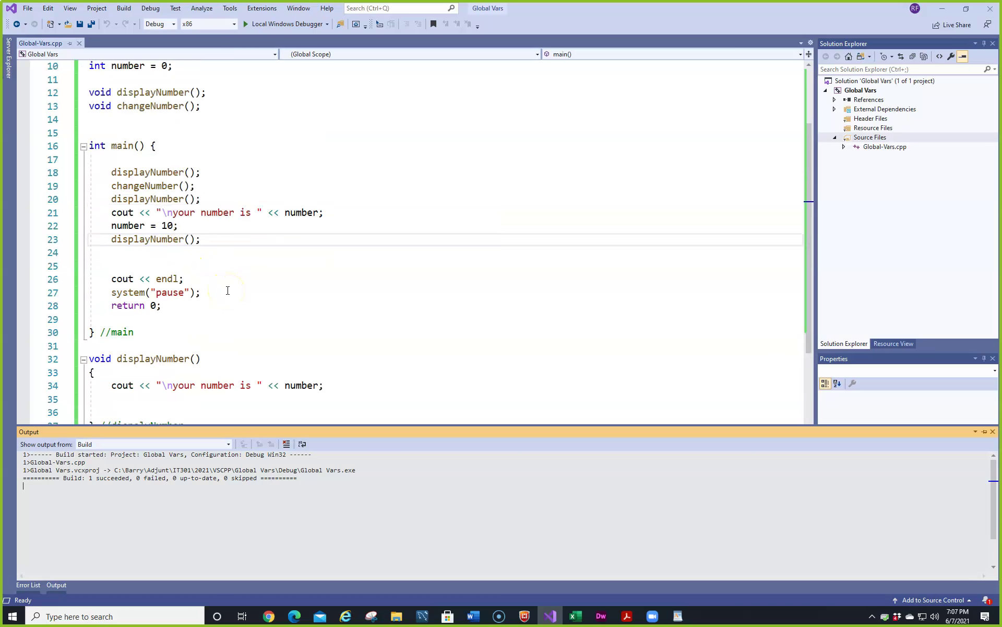
scroll(229, 292, up, 1)
scroll(231, 291, up, 2)
scroll(231, 292, down, 5)
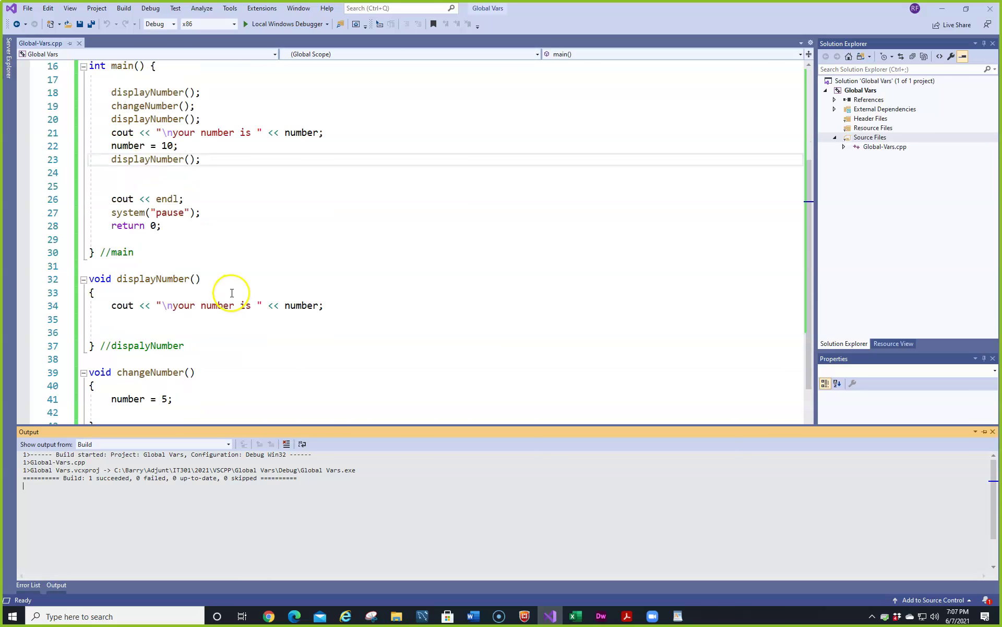
scroll(230, 296, down, 2)
scroll(204, 298, down, 2)
scroll(192, 298, up, 7)
scroll(196, 297, up, 2)
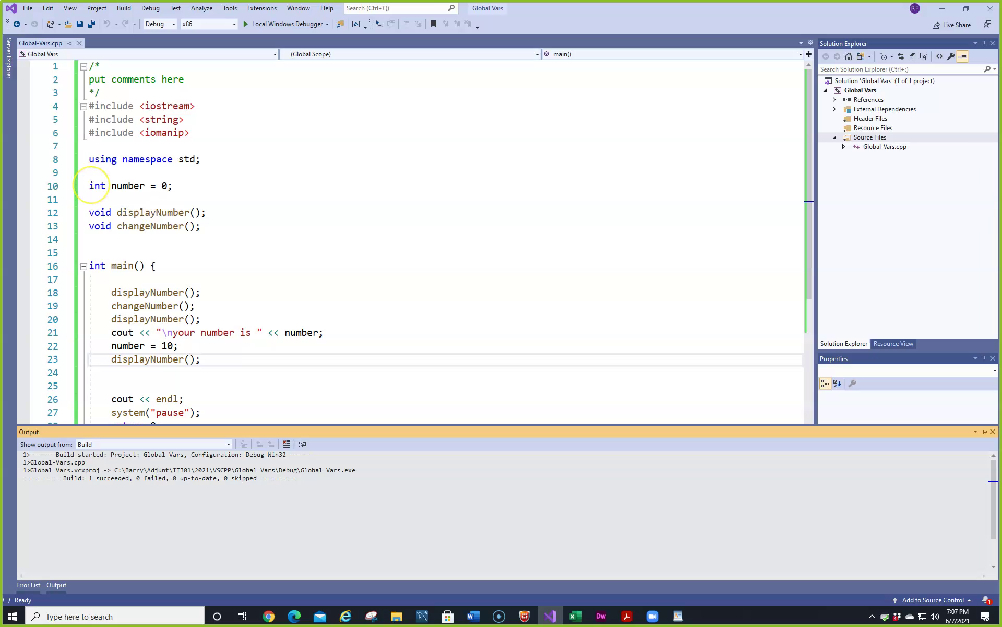
Build the solution from the Build menu, confirming one project succeeded
click(109, 189)
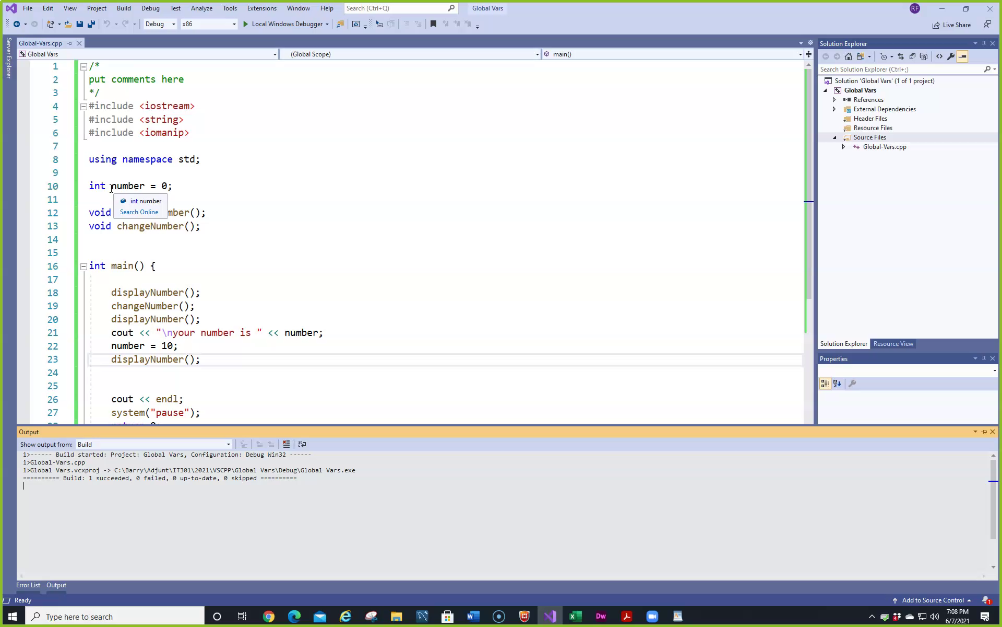
click(223, 240)
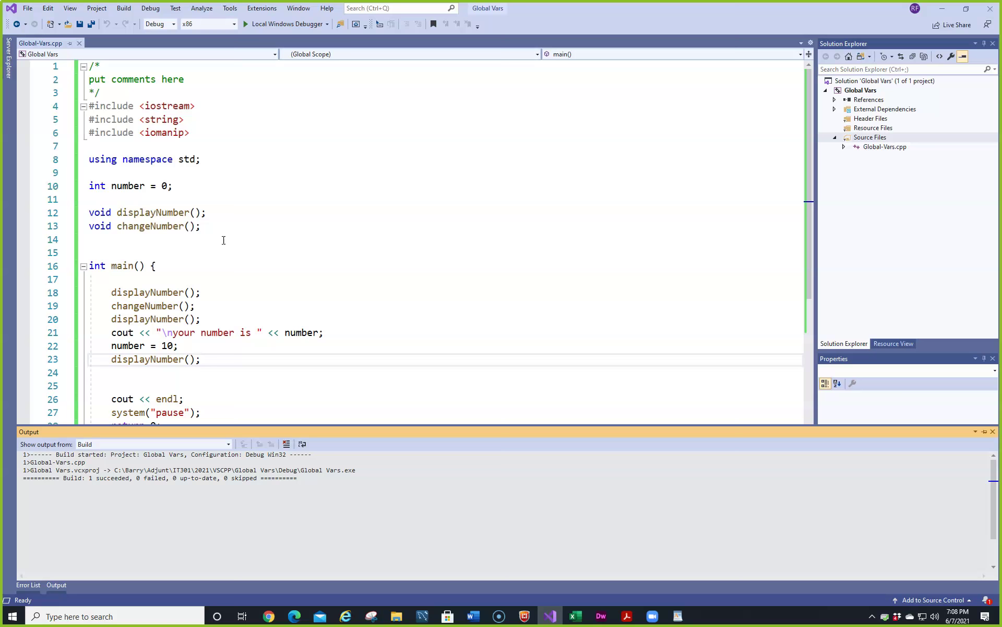
scroll(240, 259, down, 4)
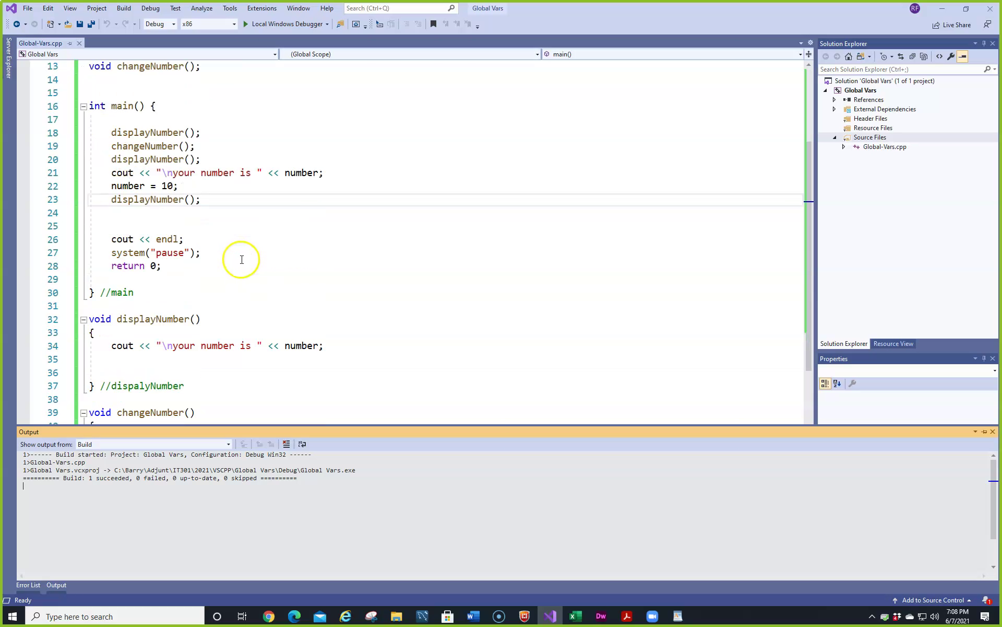
scroll(243, 255, down, 3)
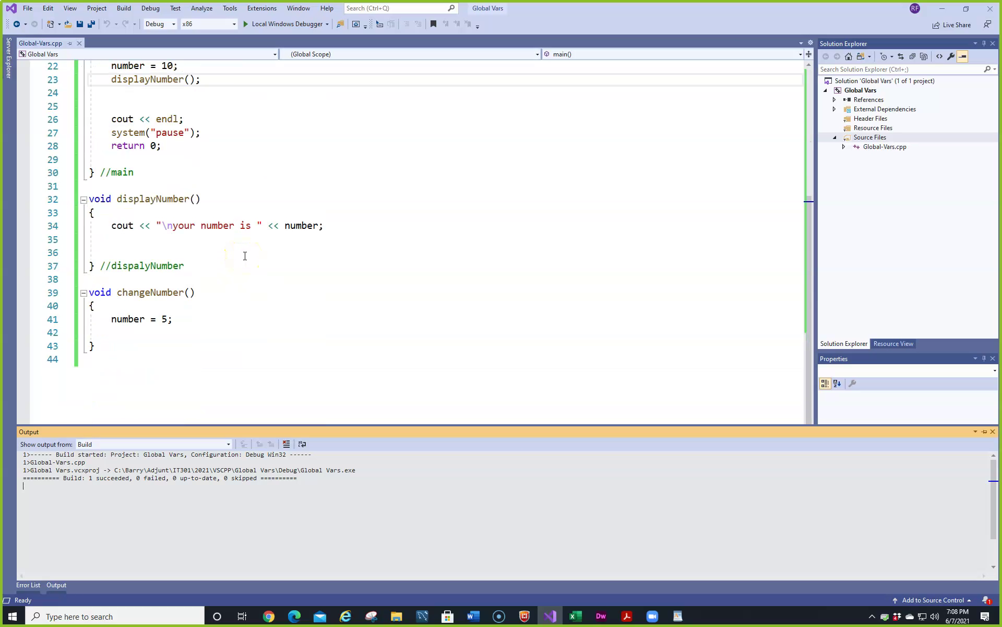
scroll(244, 256, up, 1)
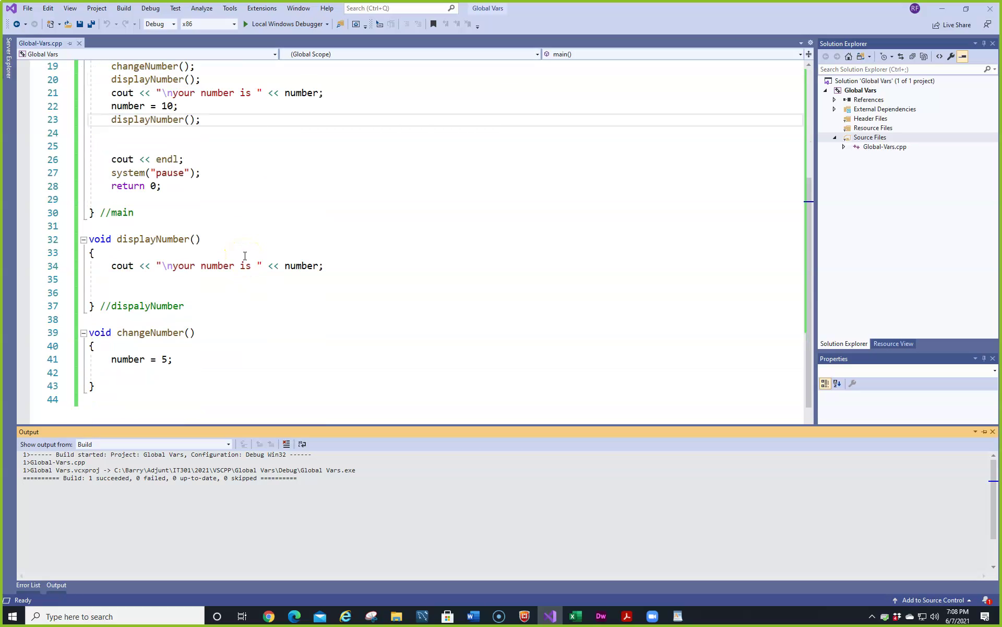
Declare a local 'int number = 0;' inside changeNumber and change its assignment to 25
click(198, 333)
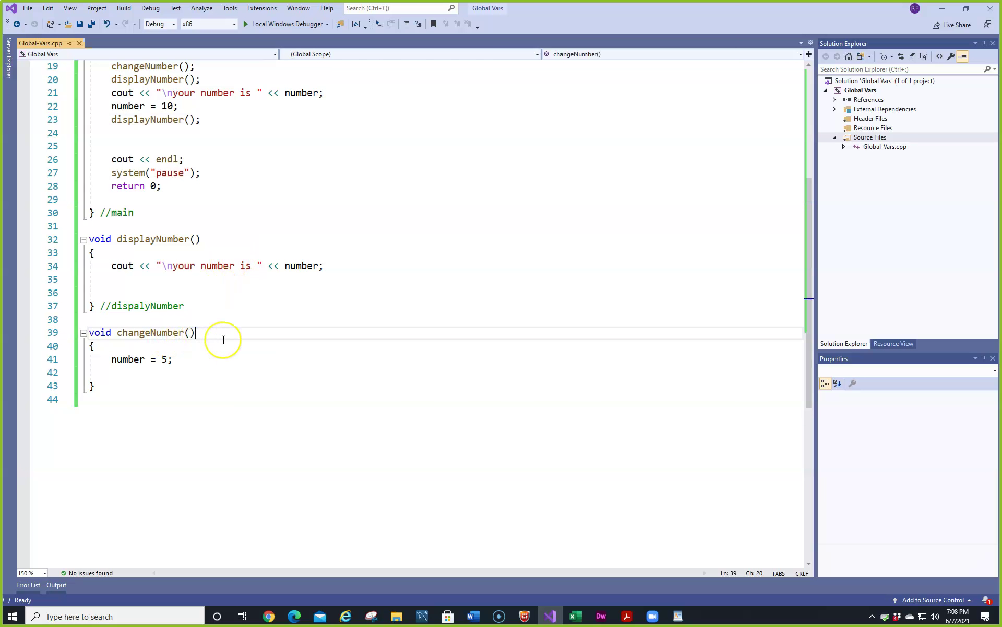
key(Return)
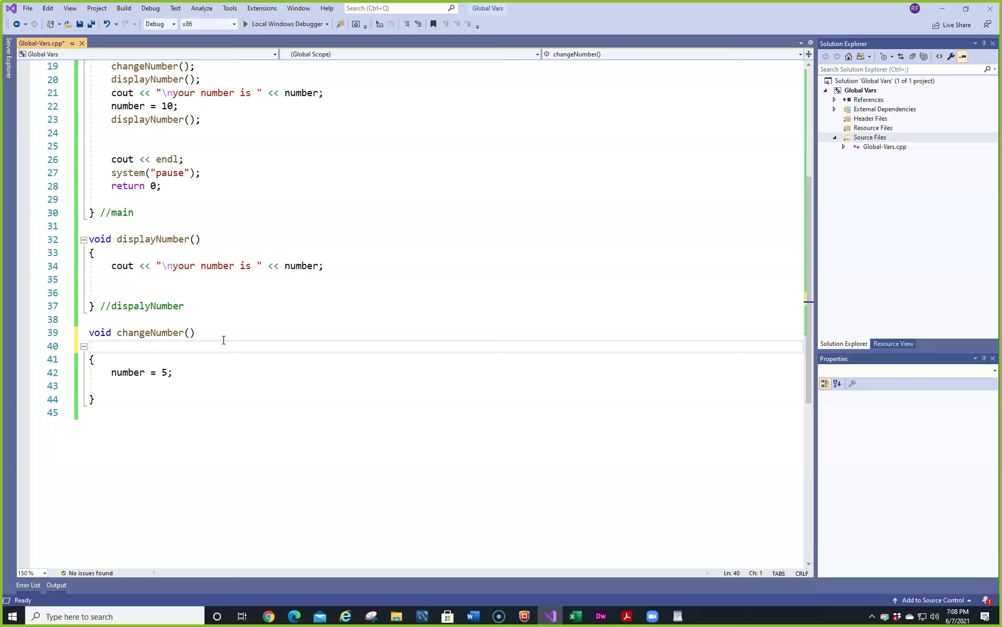
click(146, 357)
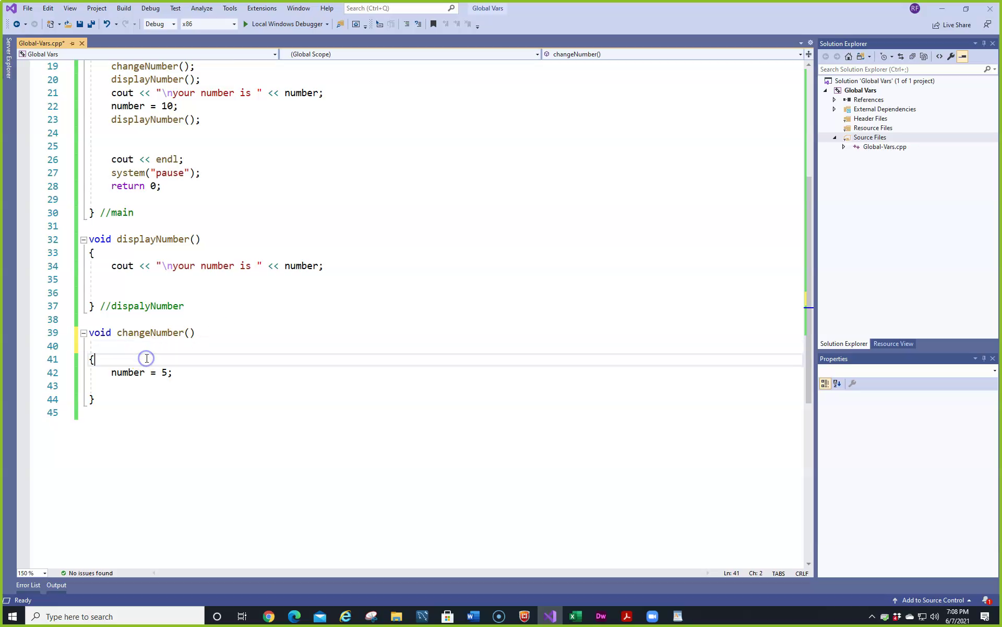
key(Return)
text(int)
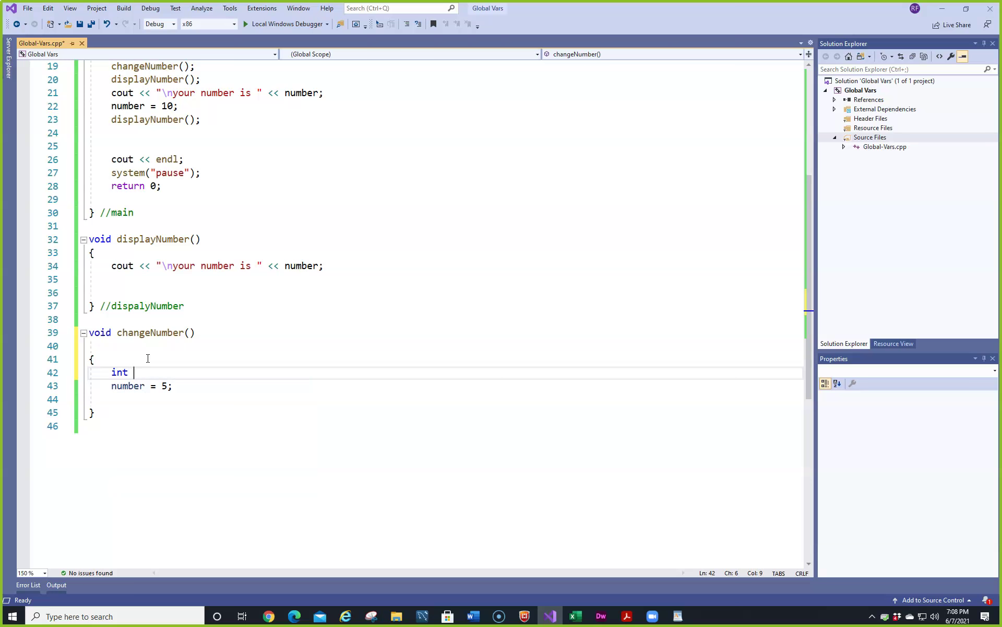
text( number)
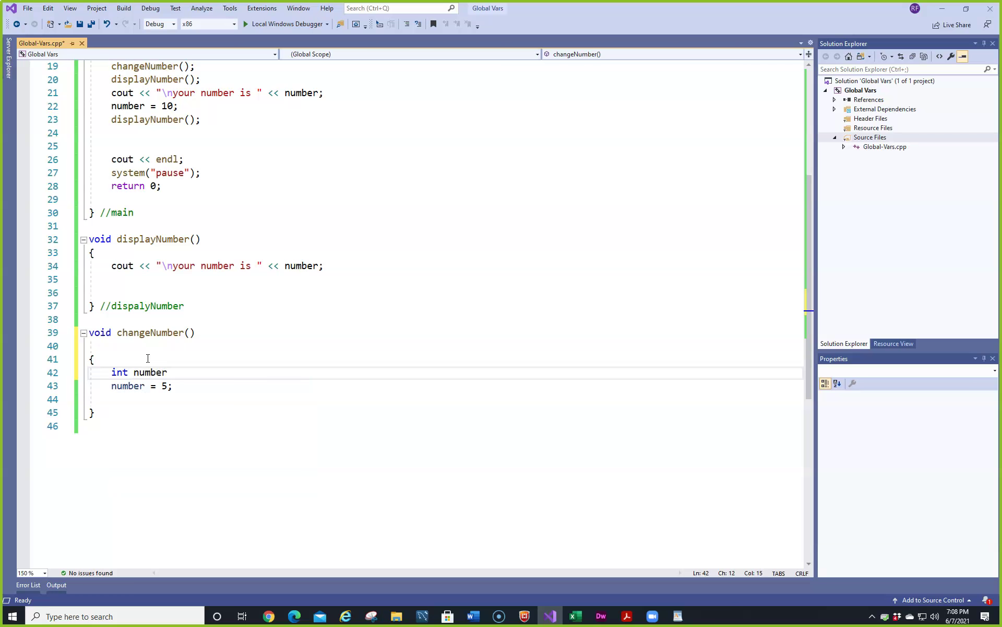
text( = )
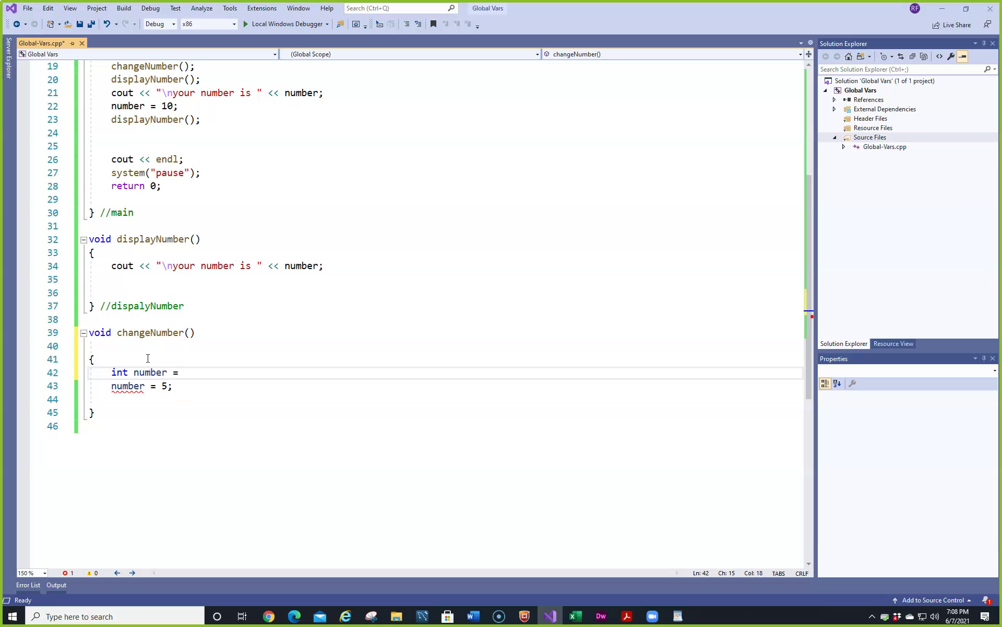
text(25)
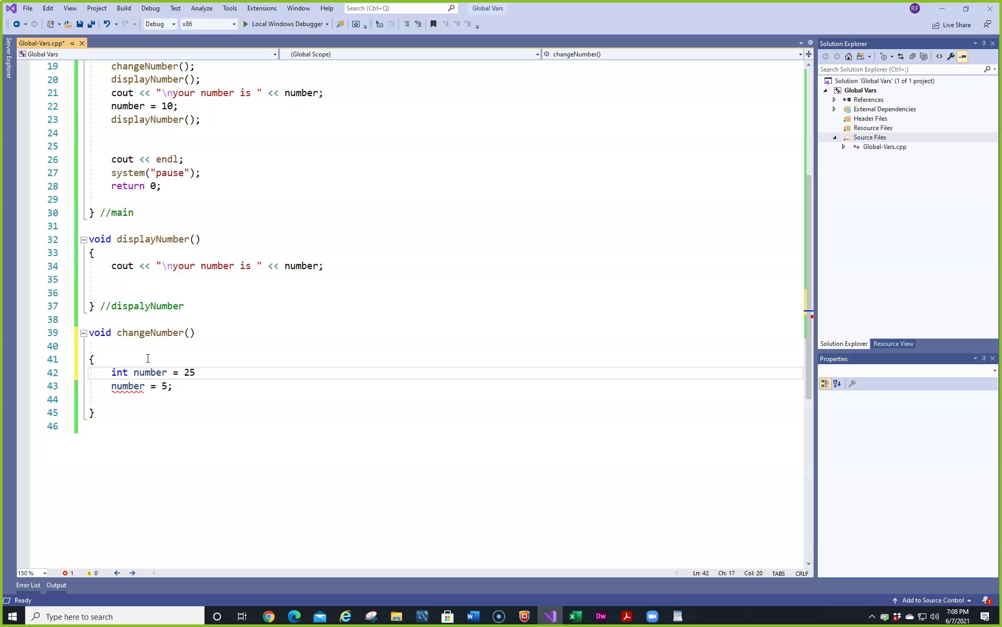
key(BackSpace)
key(BackSpace)
text(0)
key(Down)
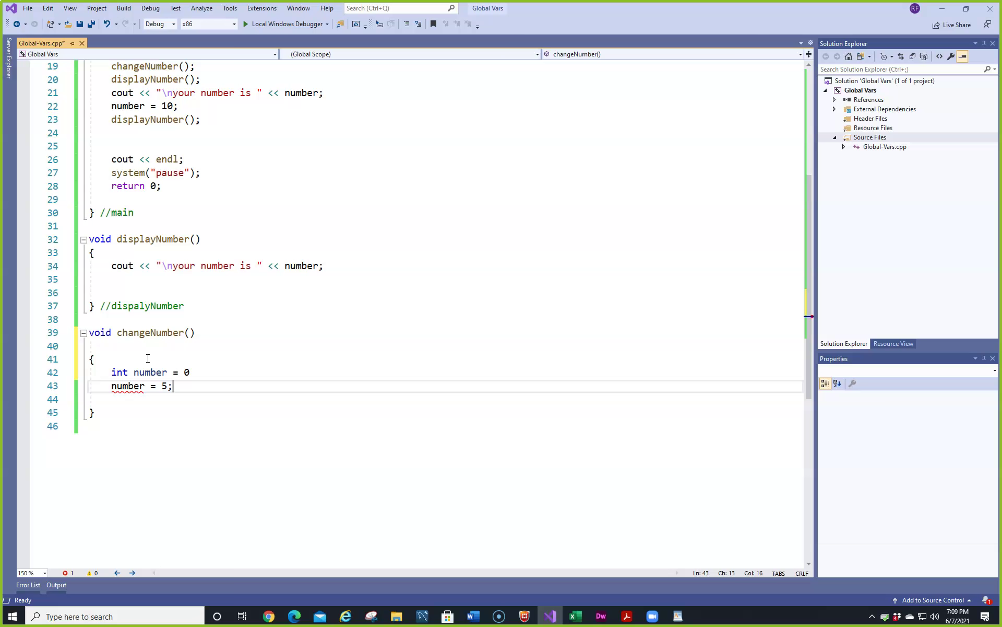
key(Left)
key(Left)
text(2)
key(Up)
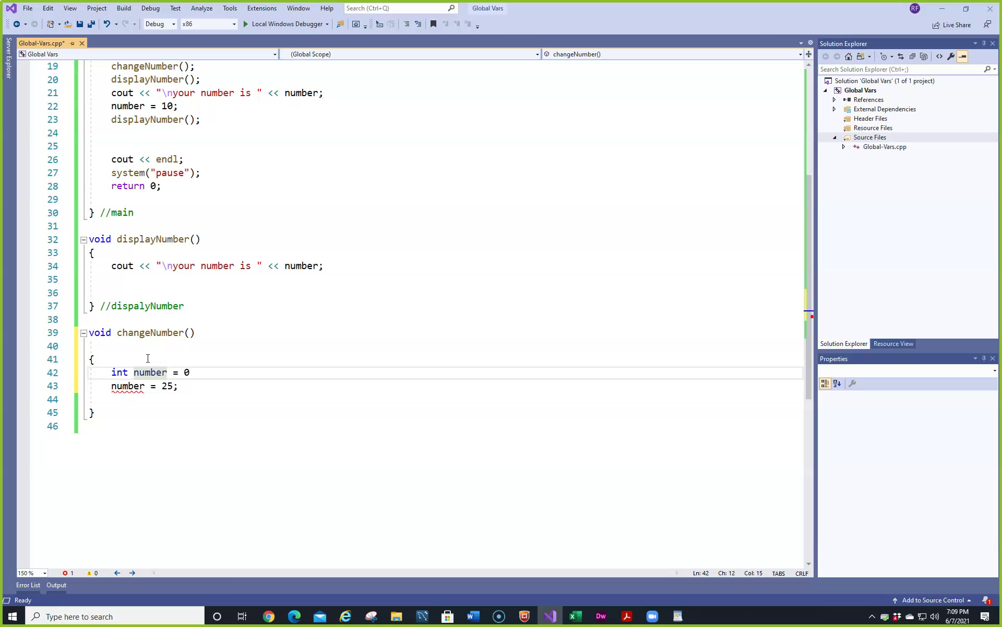
key(End)
text(;)
Build and run with Ctrl+F5, then position the console showing 0, 0, 0, 10 beside the code
key(ctrl+F5)
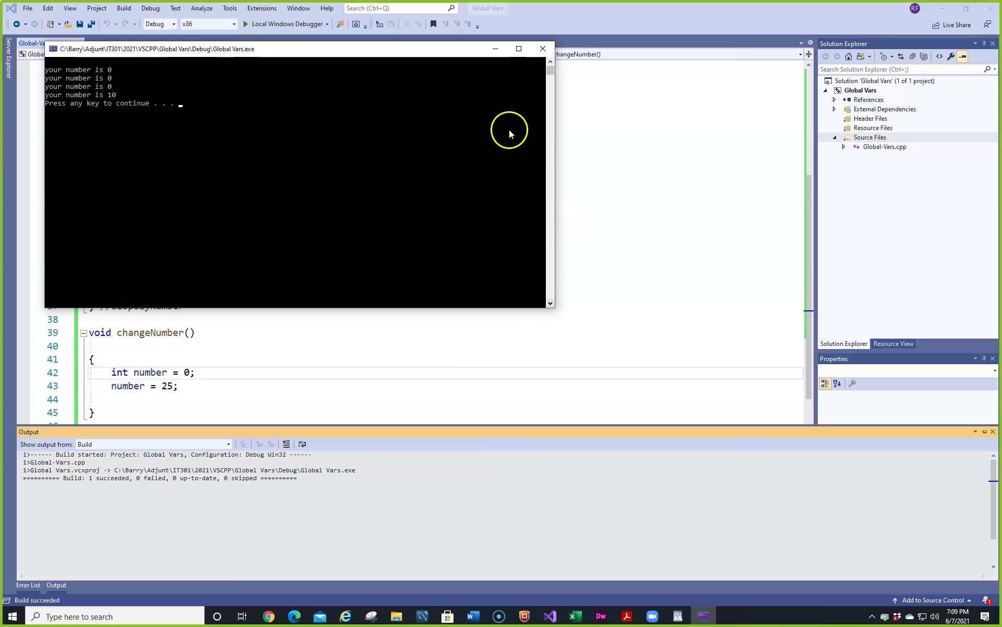
drag(409, 48, 664, 100)
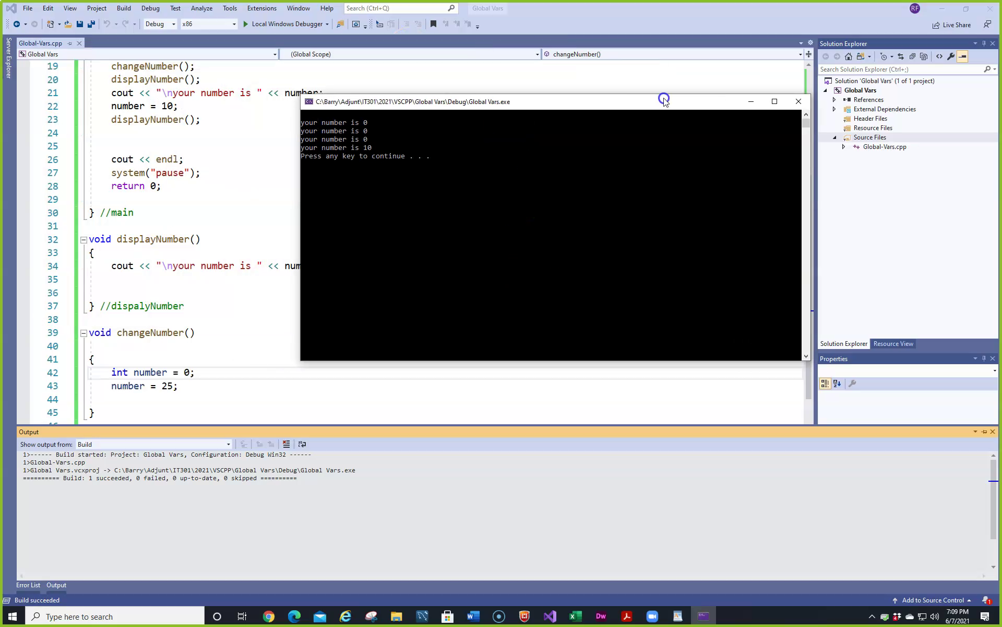
click(268, 365)
scroll(212, 208, up, 2)
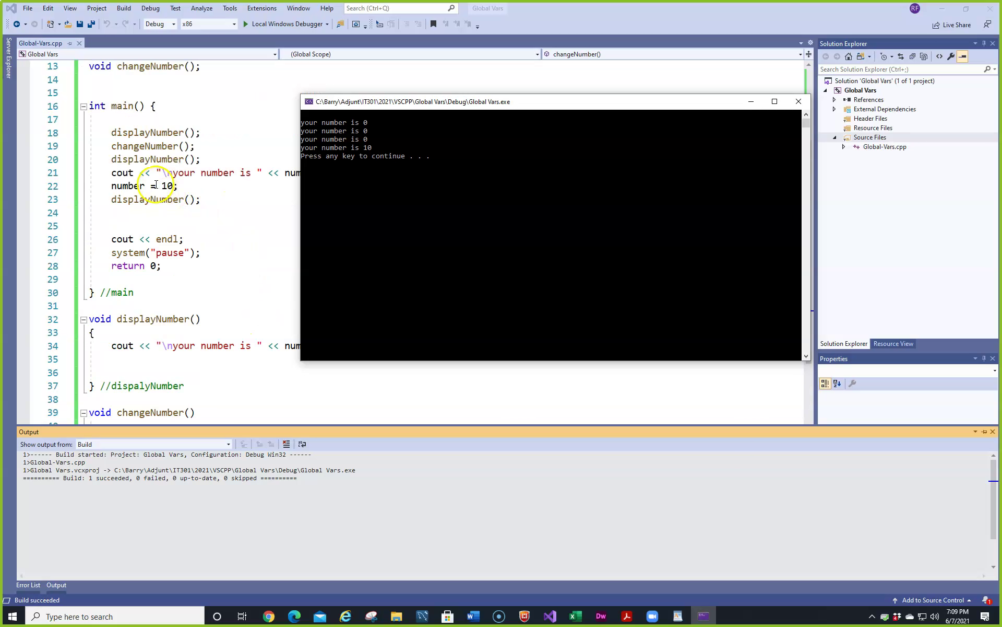
mouse_move(145, 66)
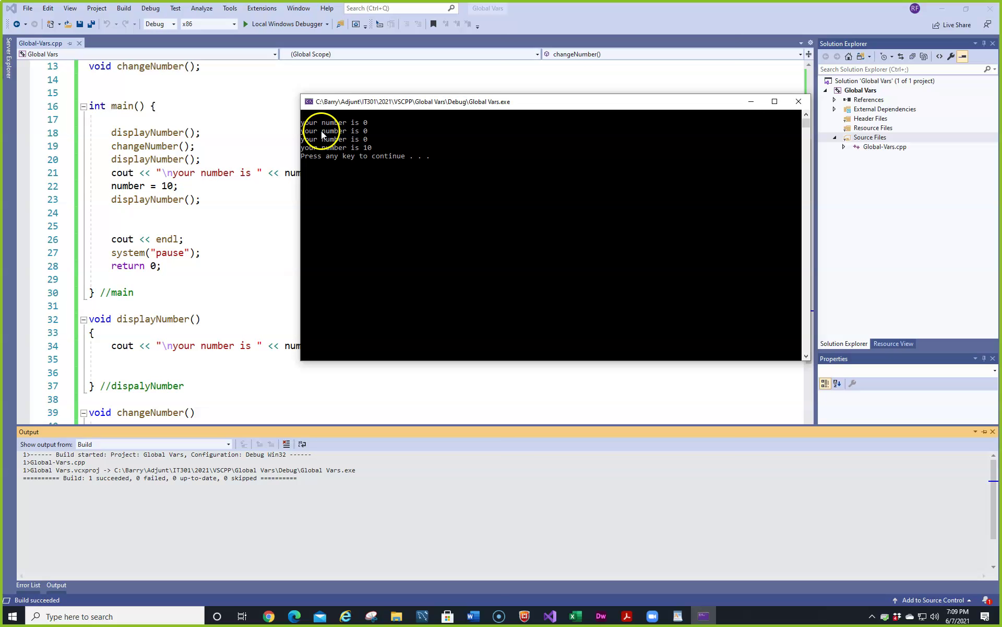
mouse_move(145, 147)
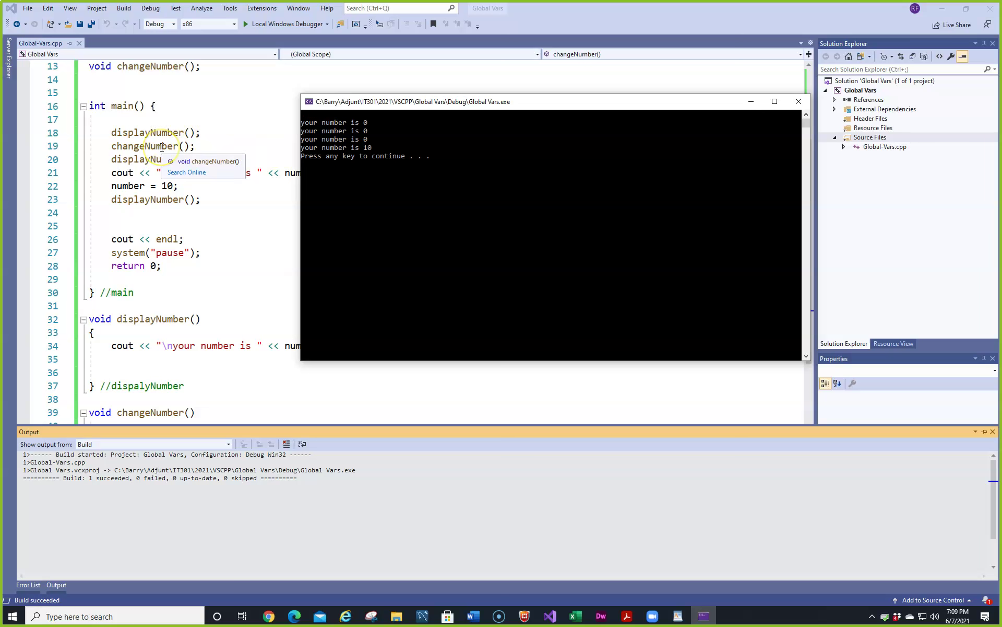
scroll(163, 147, down, 3)
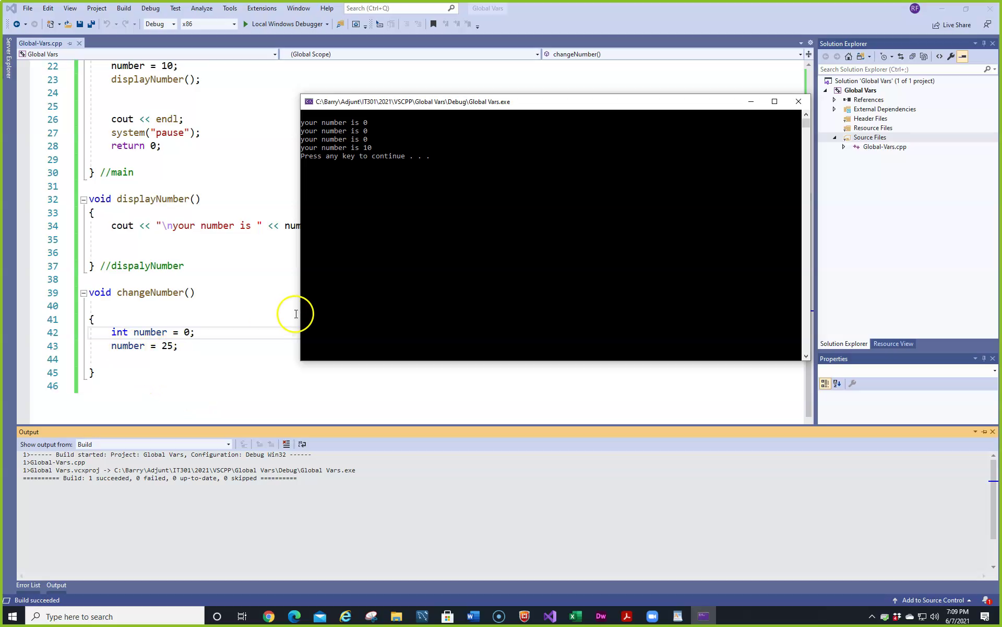
scroll(262, 291, up, 4)
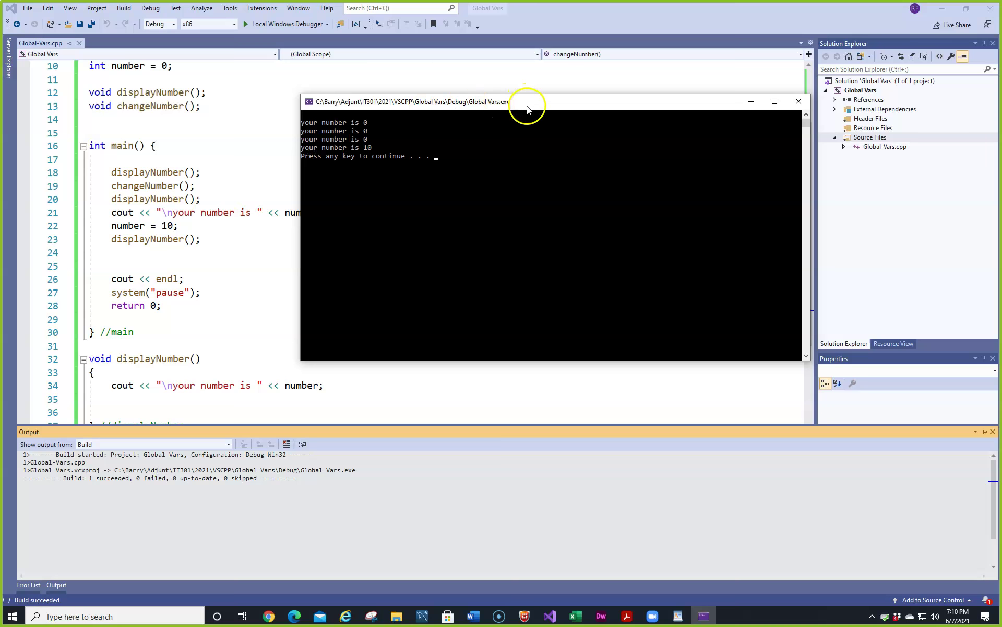
drag(528, 103, 594, 90)
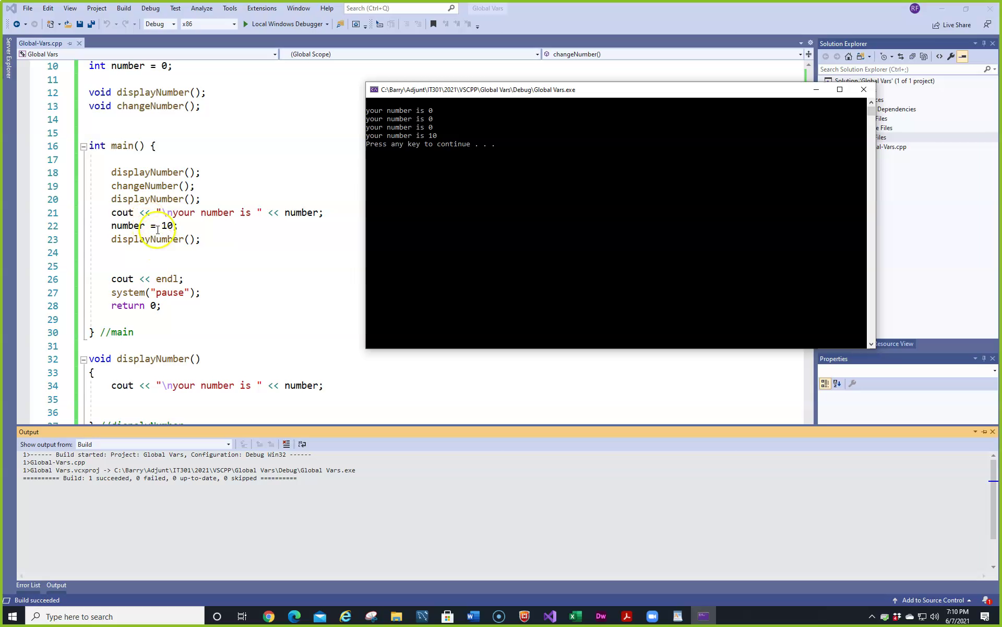
mouse_move(128, 226)
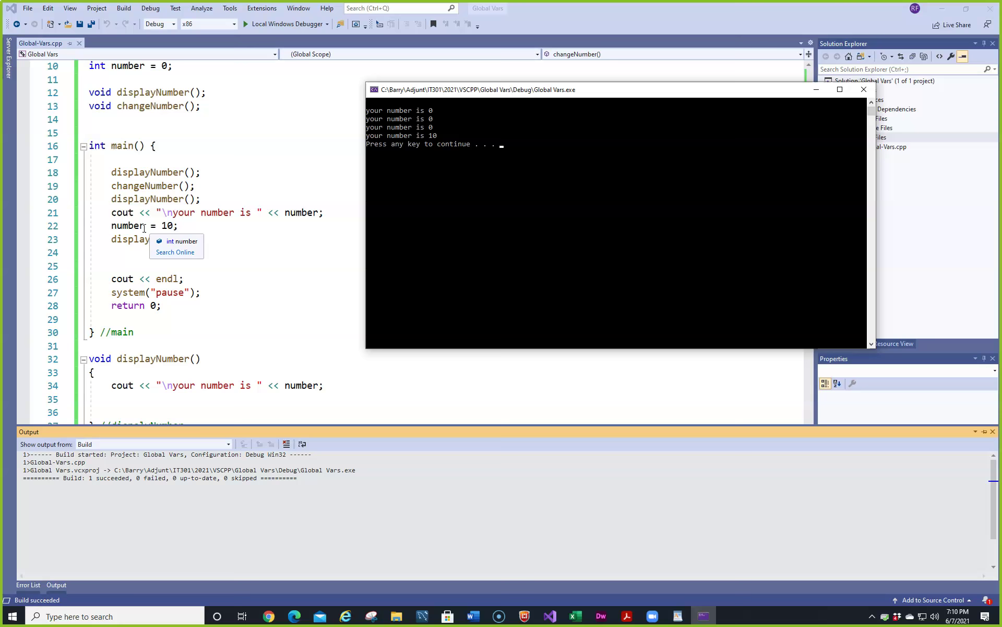
scroll(130, 196, up, 2)
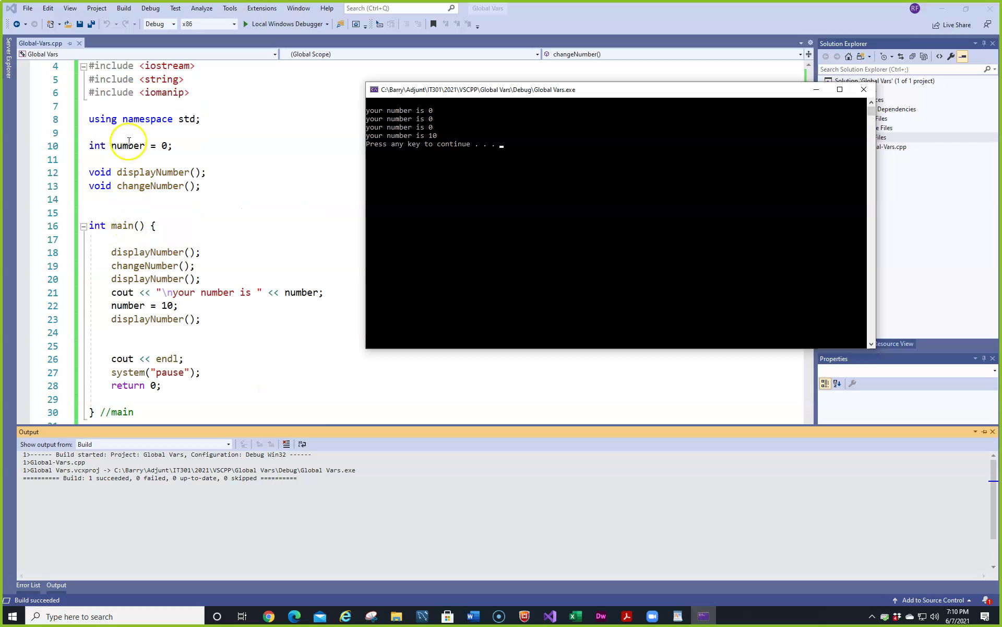
click(253, 339)
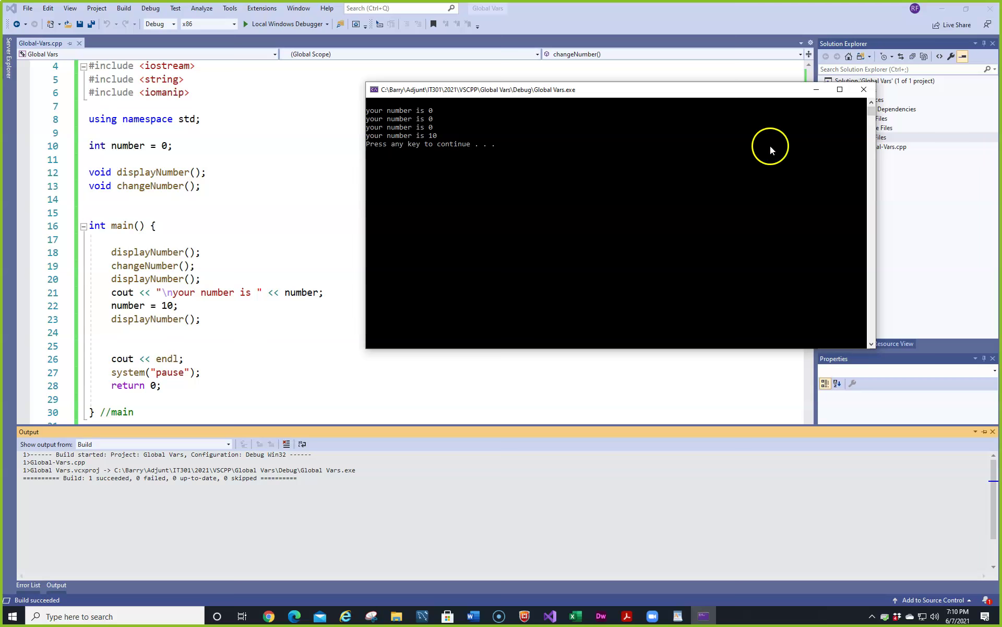
Close the console window and return to the Output pane's successful build log
click(866, 91)
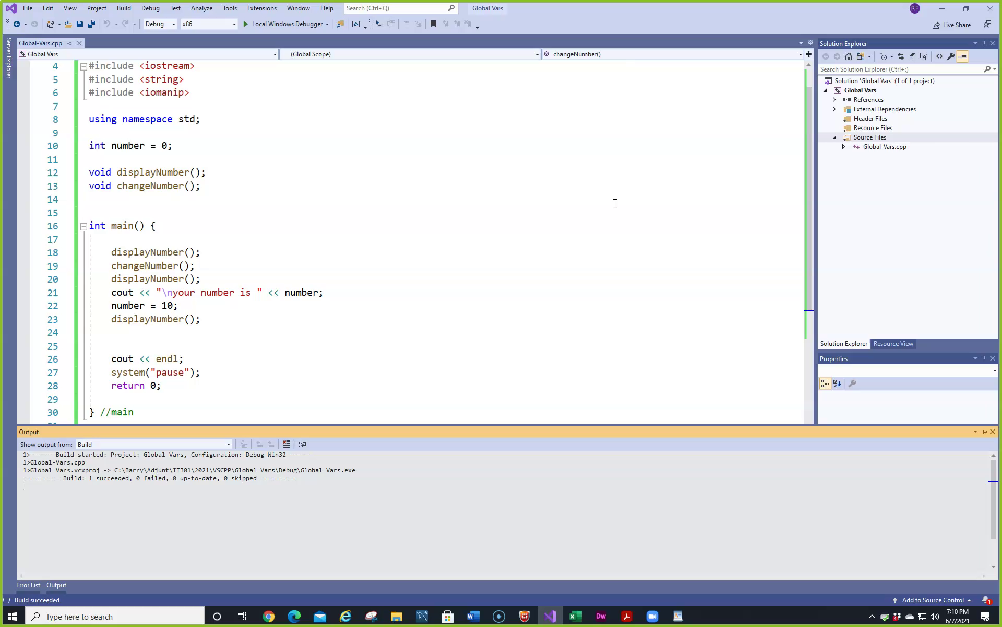
click(215, 521)
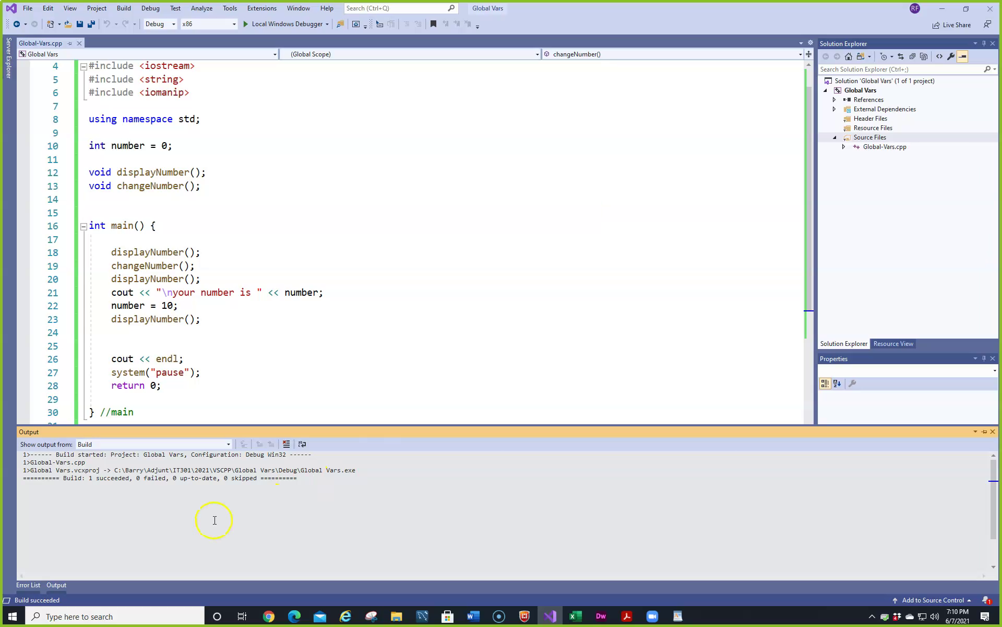